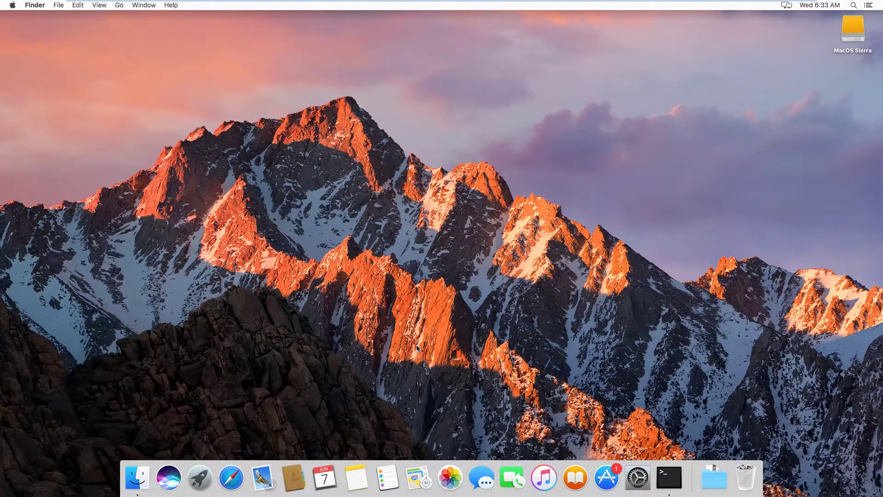
Step: Search the App Store for 'sierra'
click(612, 483)
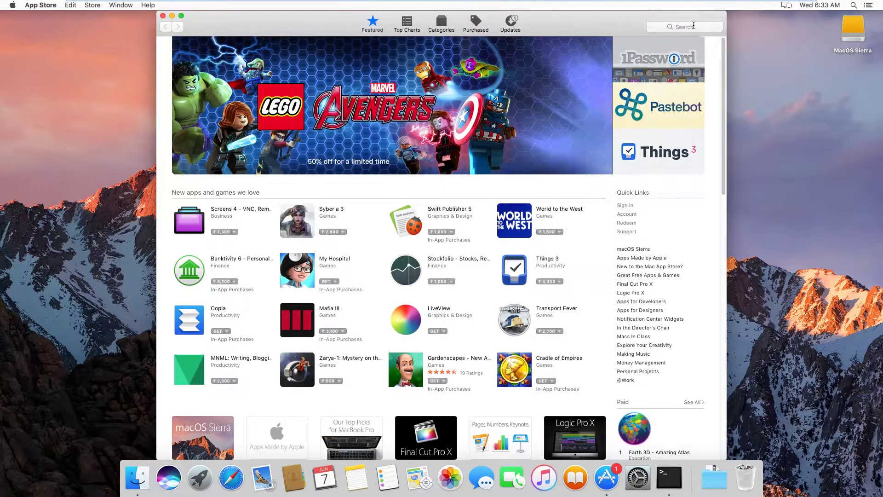
click(695, 26)
text(sierra)
key(Return)
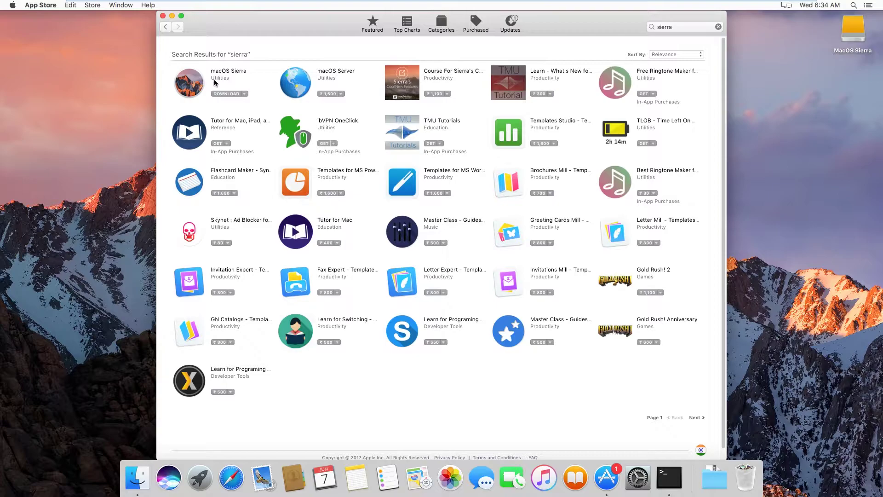
Step: Close the App Store, launch the macOS Sierra installer from Applications, then quit it
click(163, 15)
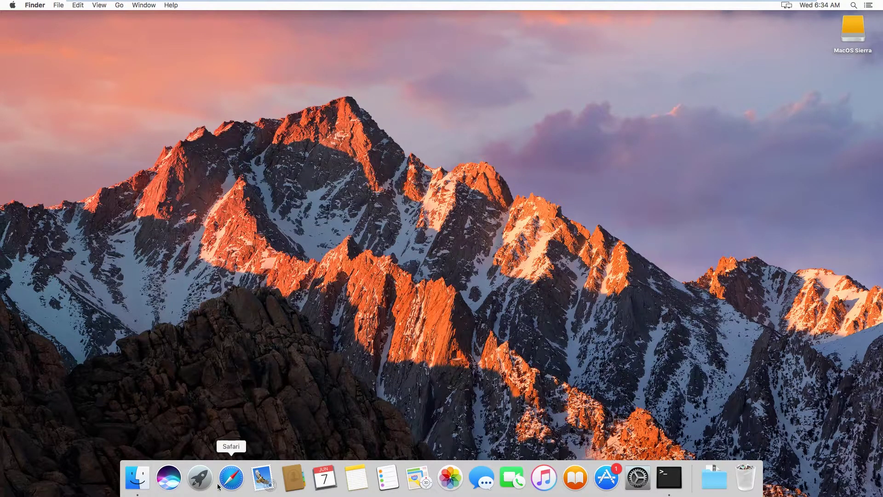
click(199, 477)
click(252, 331)
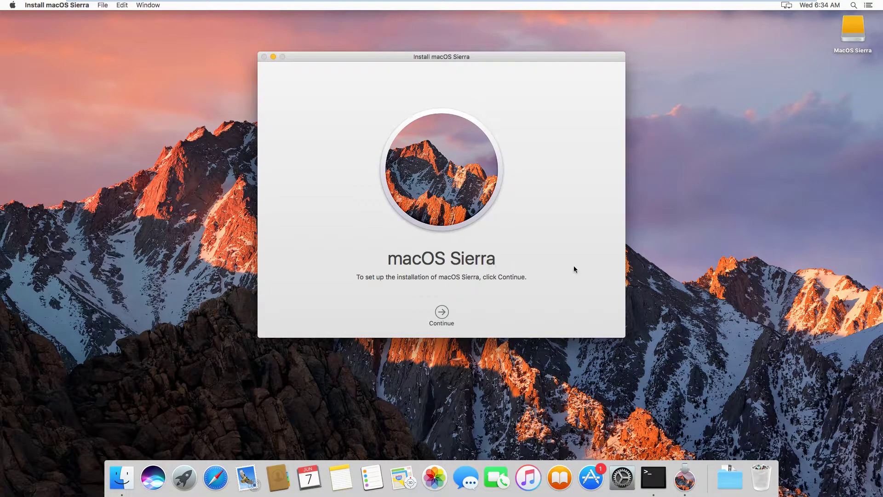
right_click(685, 478)
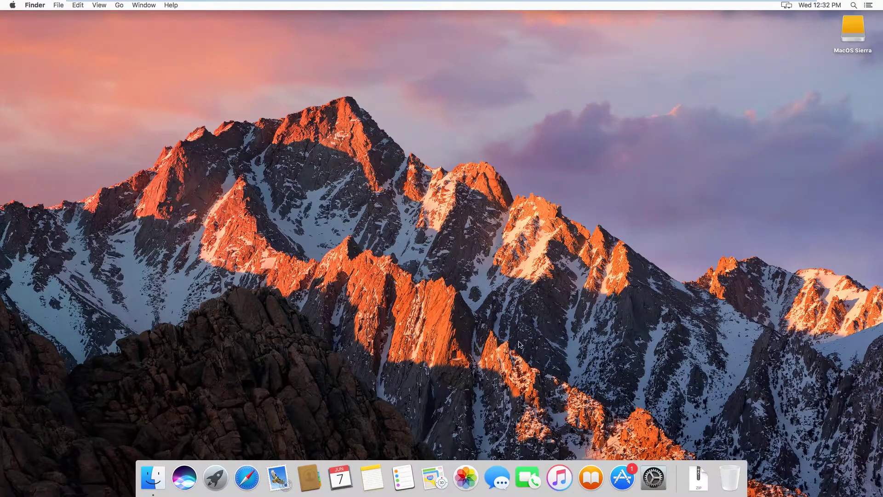
Step: Unzip Required Files.zip from Downloads and put Commands.TXT and create_osx_iso.txt on the desktop
click(699, 487)
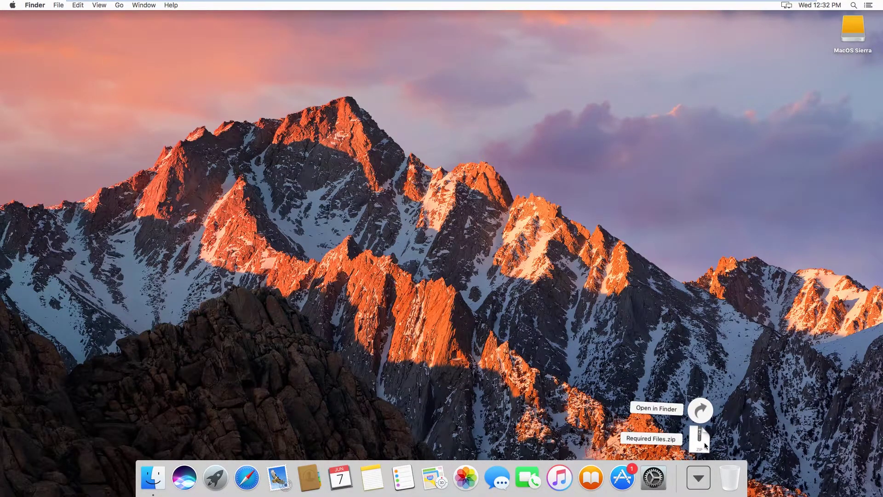
click(701, 439)
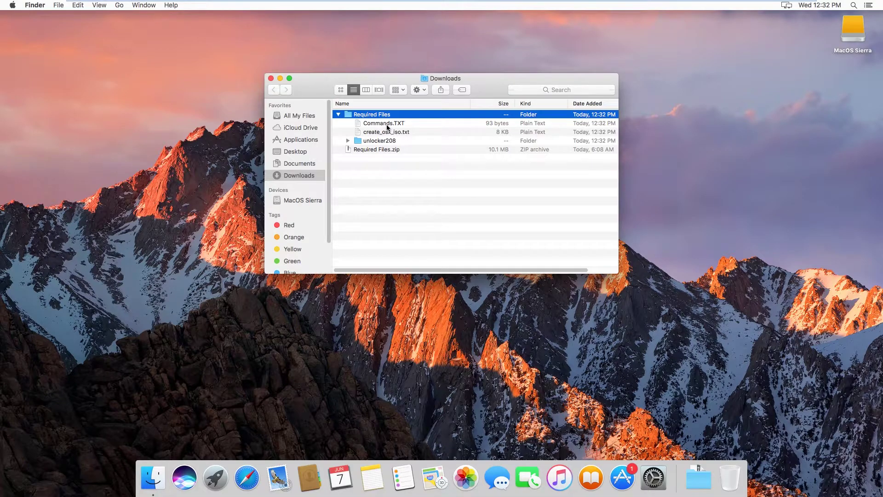
drag(388, 127, 806, 154)
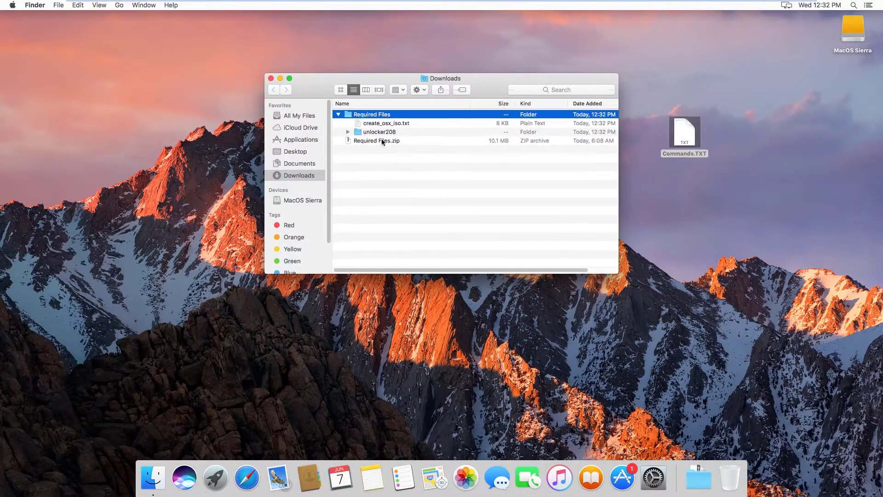
drag(376, 127, 721, 221)
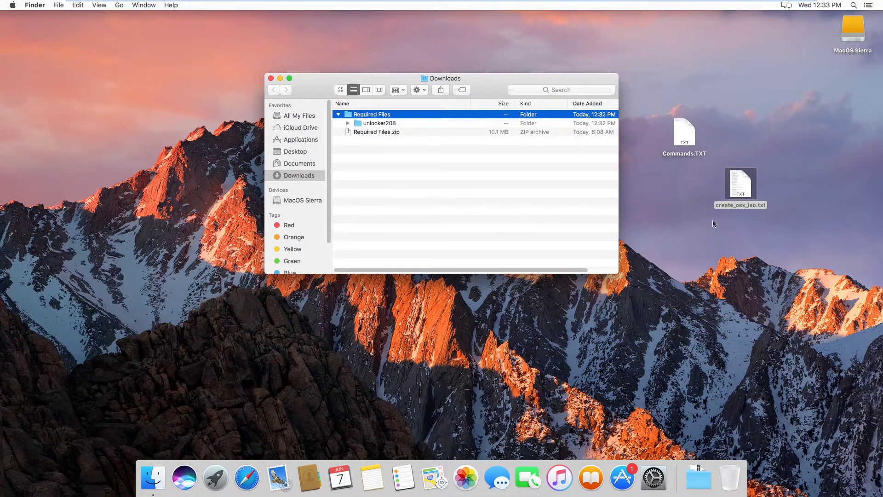
click(270, 79)
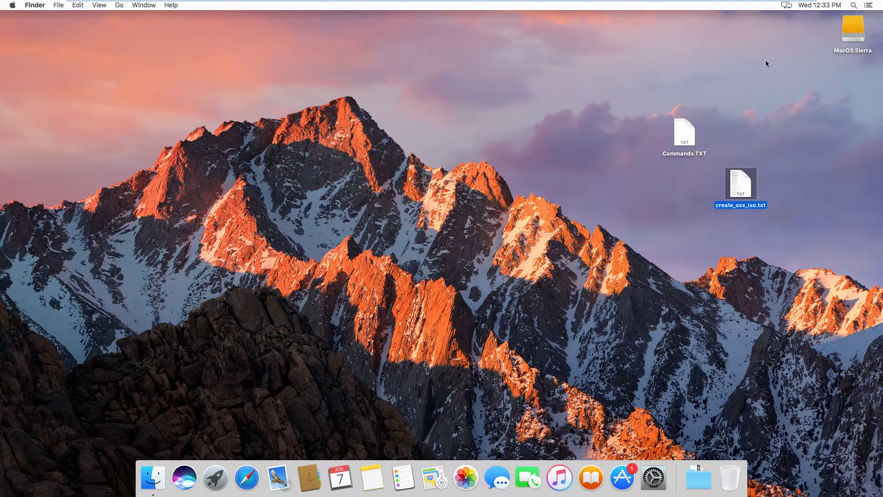
Step: Launch Terminal and open Commands.TXT alongside it
click(854, 5)
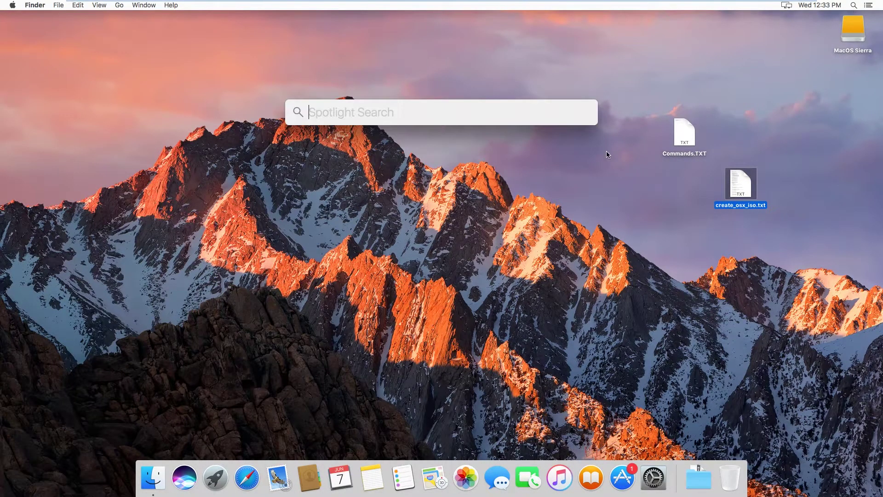
text(ter)
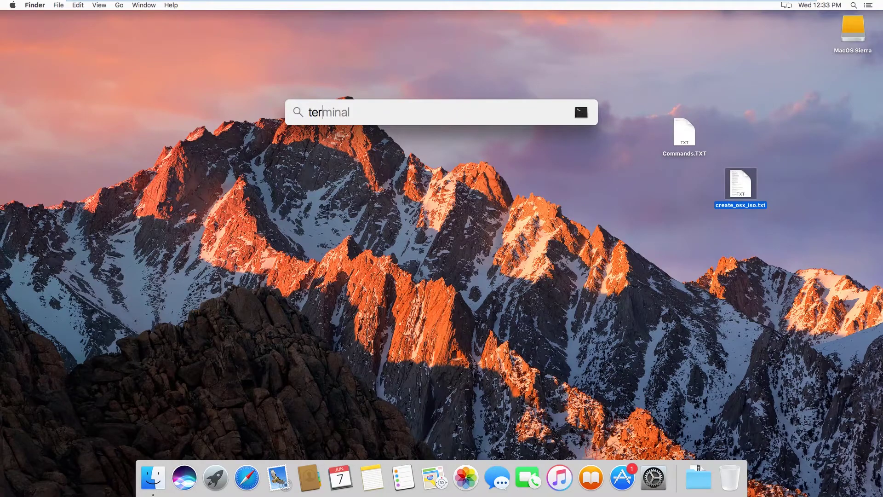
text(minal)
key(Return)
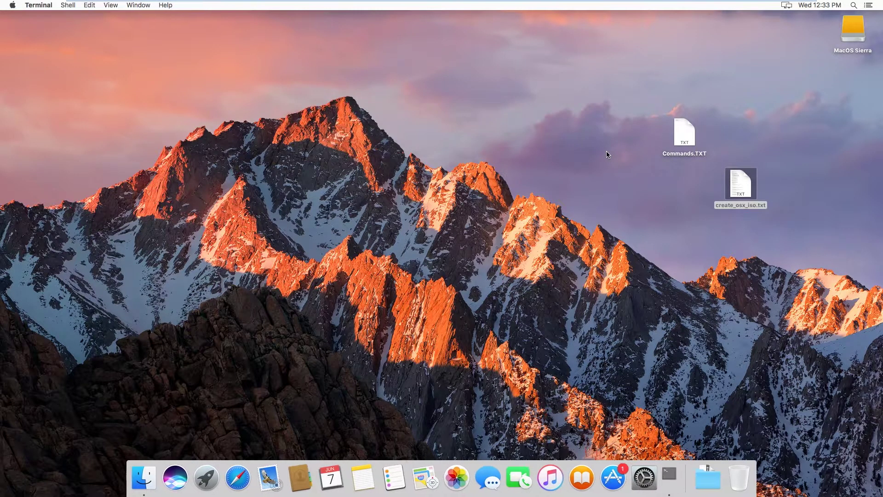
click(687, 140)
double_click(689, 142)
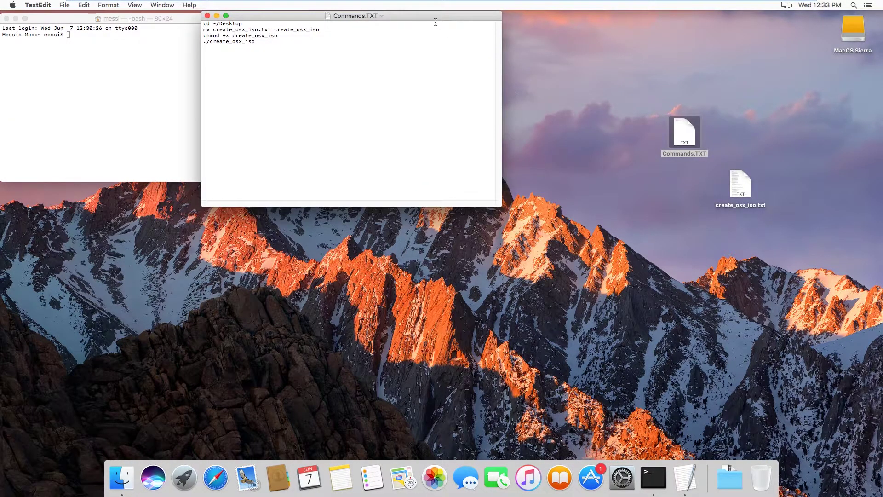
drag(413, 17, 653, 79)
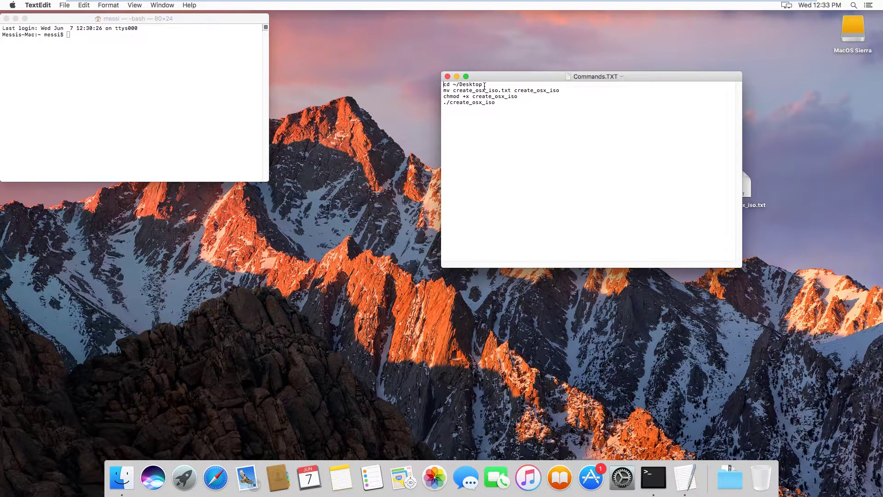
Step: Run cd ~/Desktop in Terminal, copied from Commands.TXT
drag(484, 85, 443, 84)
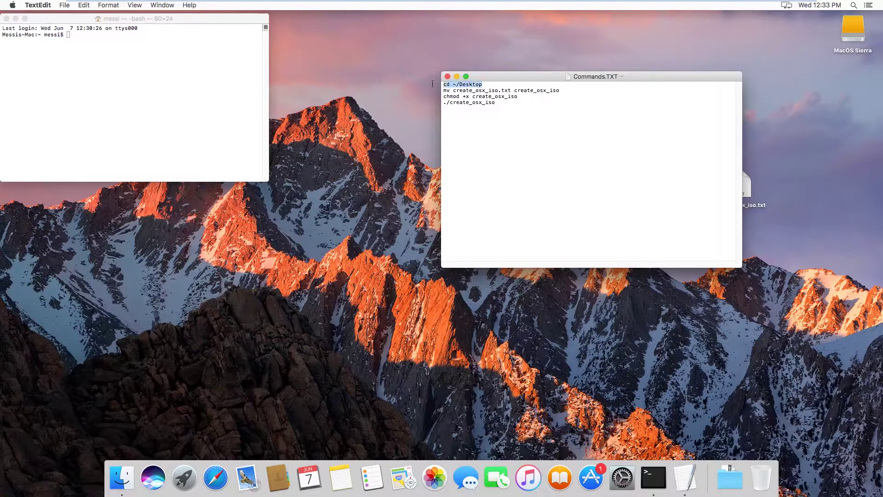
right_click(471, 85)
click(487, 120)
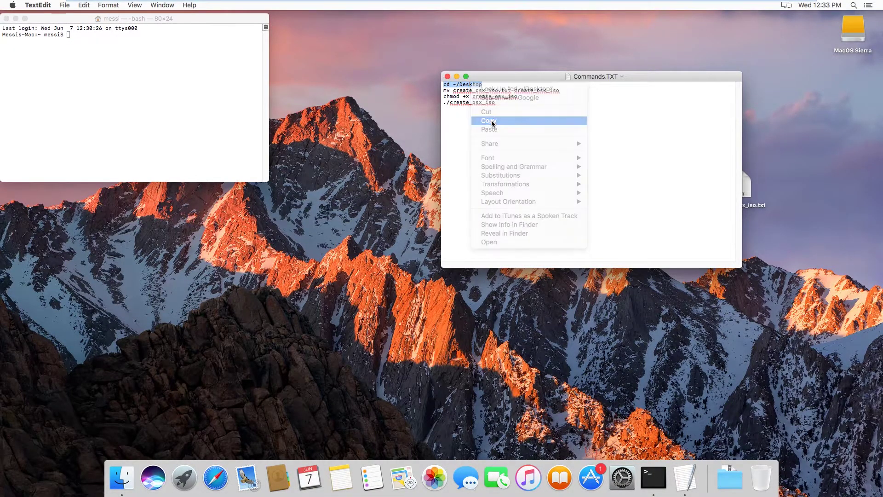
click(184, 18)
right_click(148, 54)
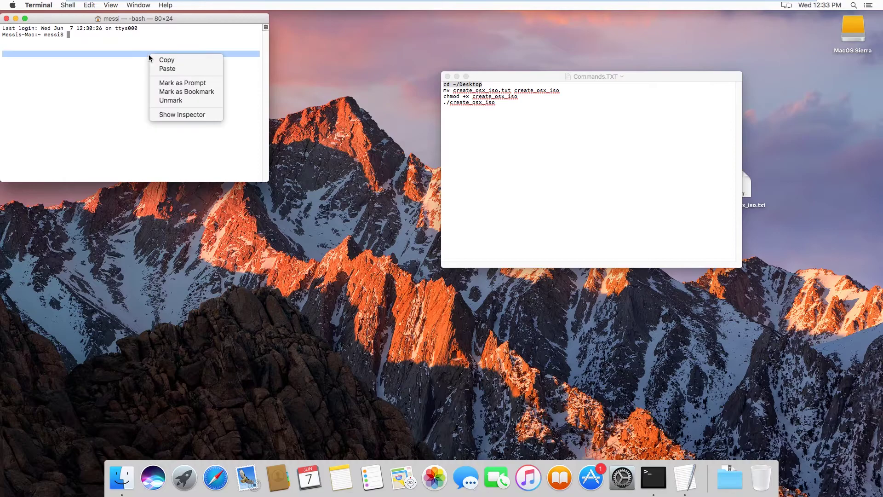
click(170, 70)
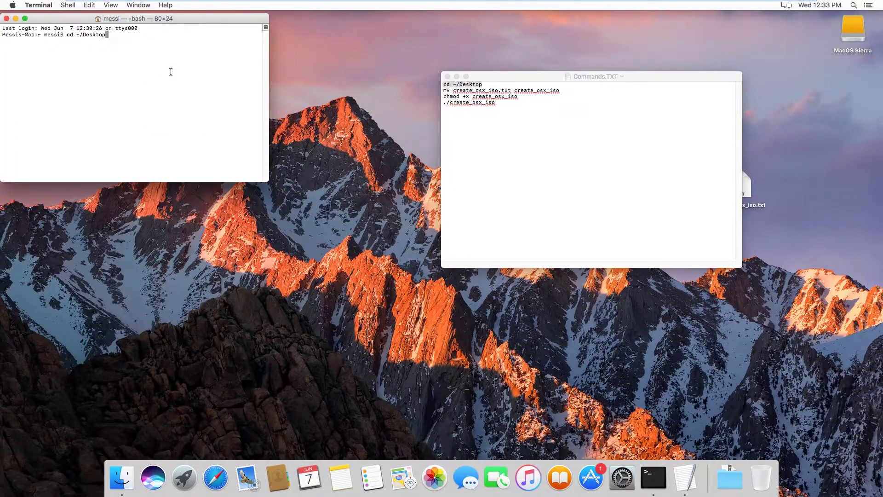
key(Return)
Step: Run the mv command from Commands.TXT to rename the create_osx_iso script
click(558, 91)
drag(558, 90, 443, 90)
right_click(468, 90)
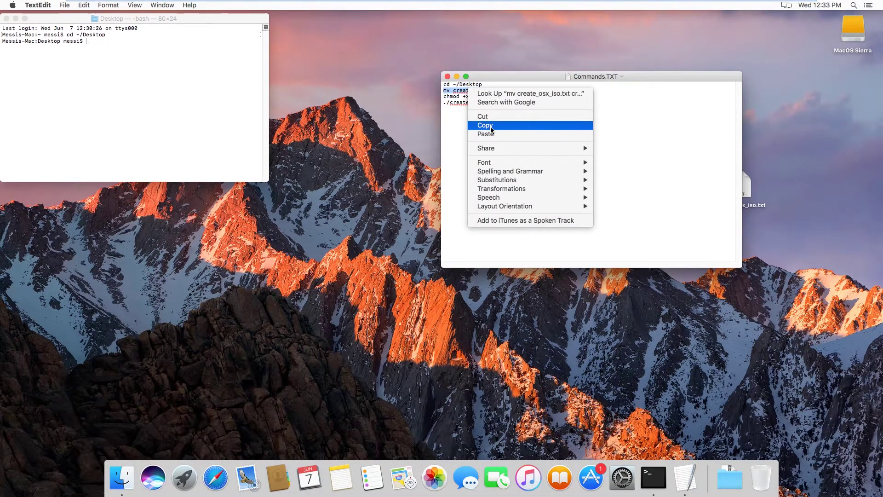
click(472, 127)
click(195, 18)
right_click(137, 52)
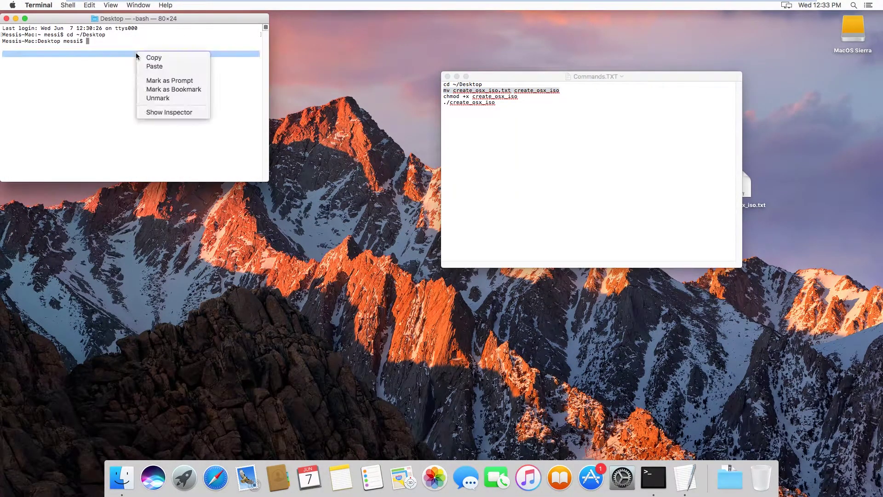
click(164, 67)
key(Return)
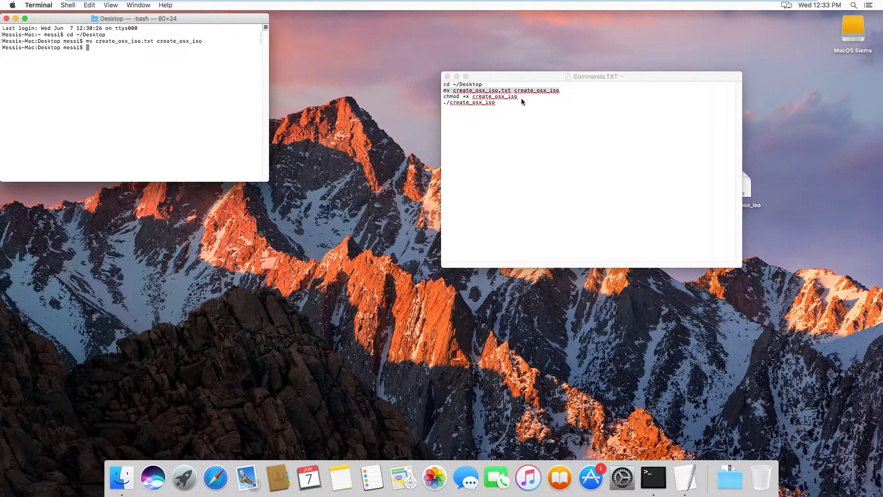
Step: Run chmod +x create_osx_iso to make the script executable
click(521, 98)
drag(521, 98, 444, 98)
click(513, 130)
drag(519, 96, 442, 97)
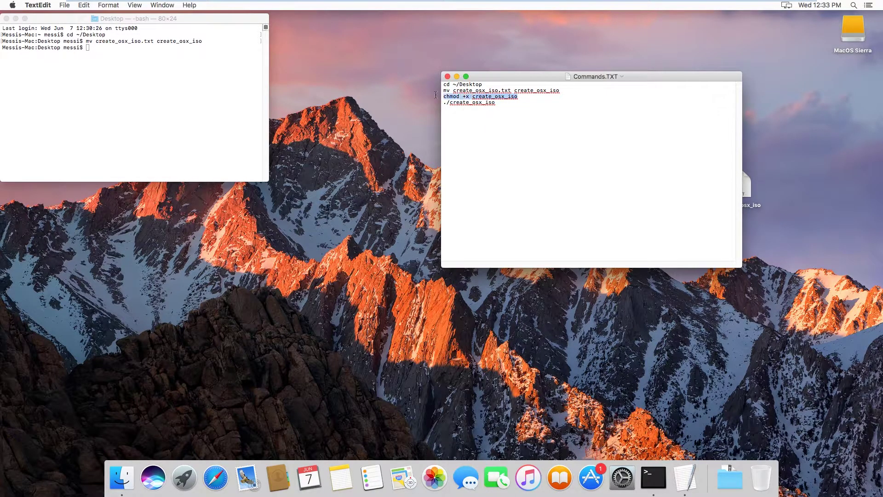
right_click(484, 99)
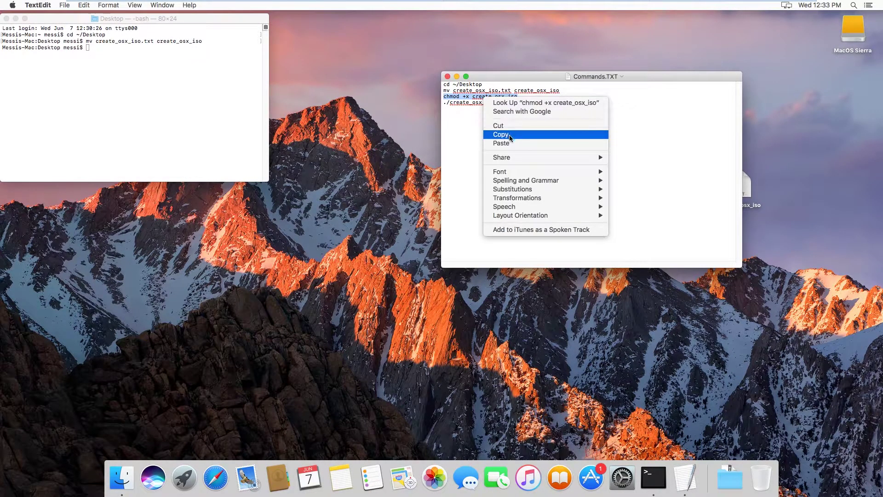
click(509, 134)
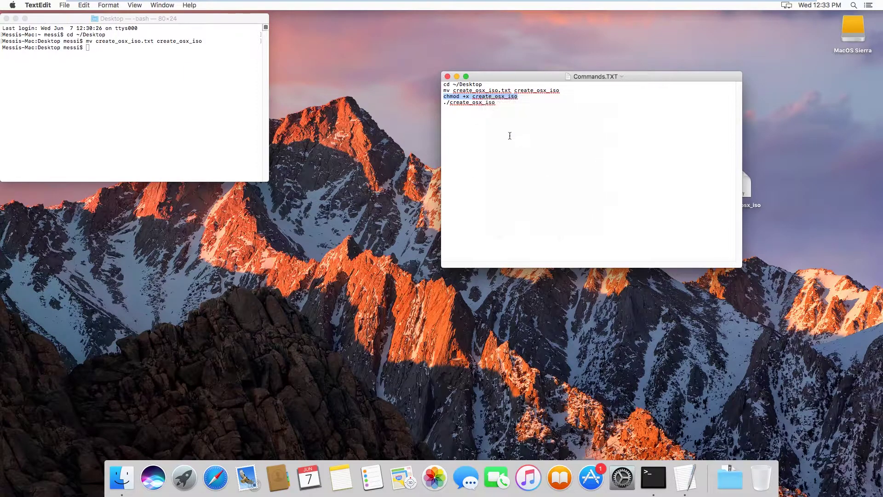
click(172, 26)
right_click(115, 62)
click(142, 76)
key(Return)
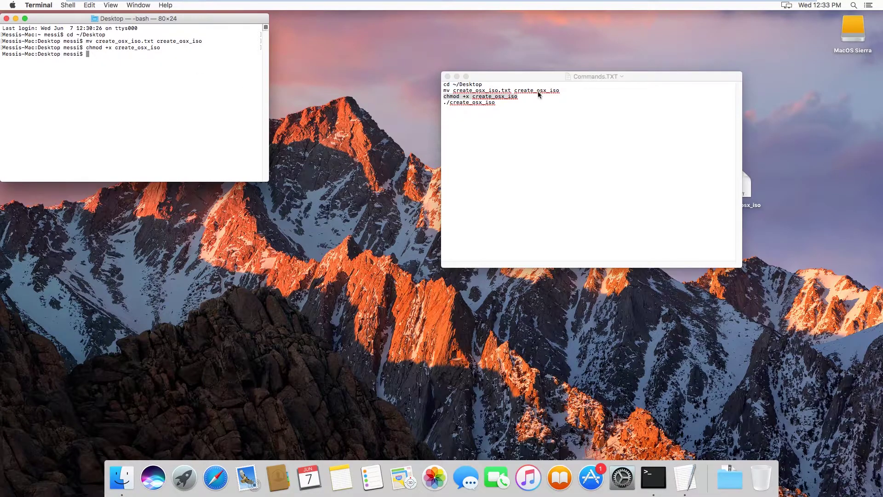
Step: Run ./create_osx_iso to launch the ISO creator menu
click(493, 101)
double_click(495, 102)
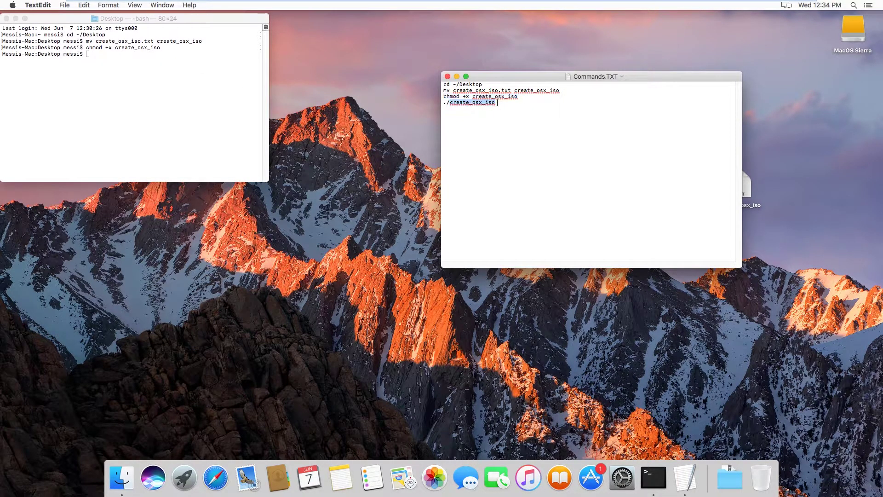
shift+click(443, 102)
right_click(457, 105)
click(484, 139)
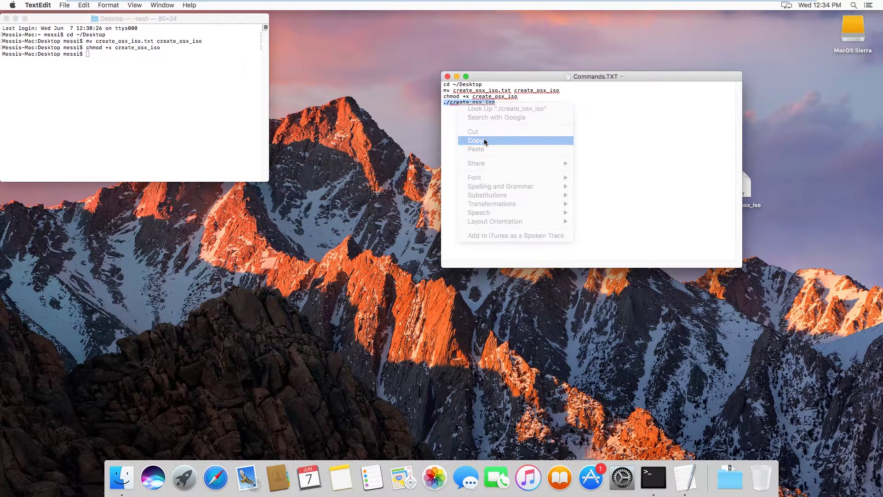
click(158, 20)
right_click(100, 58)
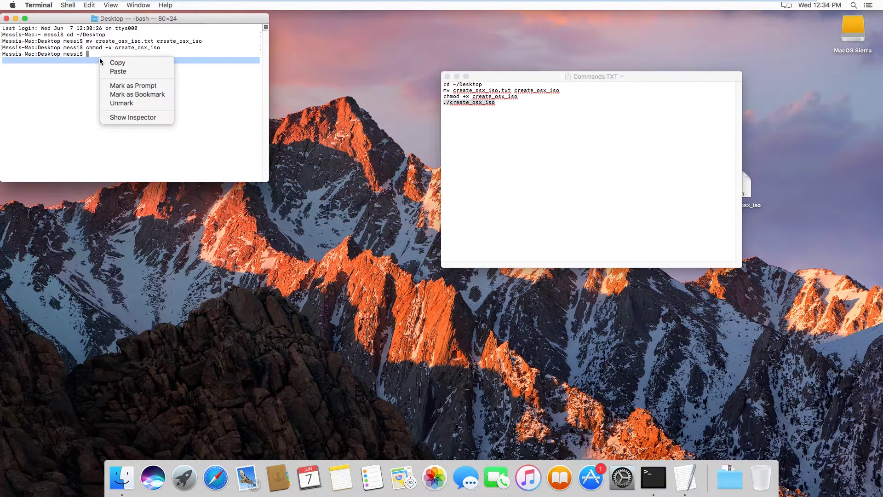
click(126, 72)
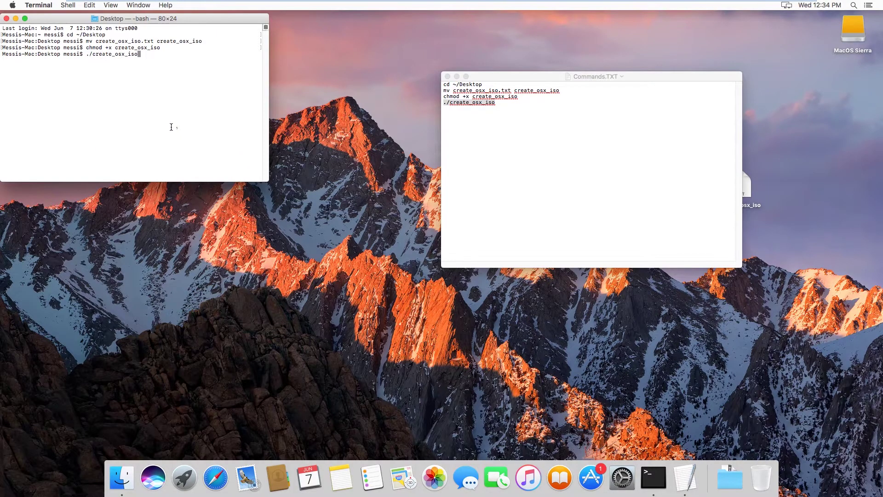
key(Return)
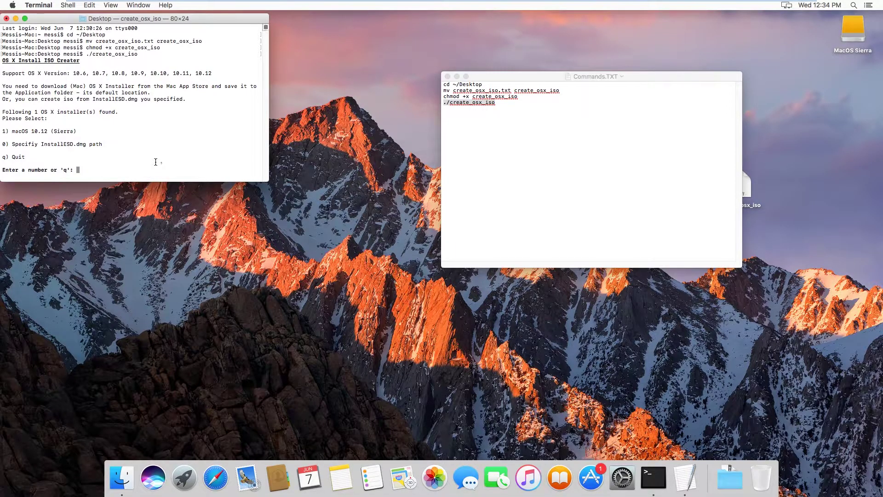
Step: Choose option 1 (macOS 10.12 Sierra) and accept the default Desktop output directory
text(1)
key(Return)
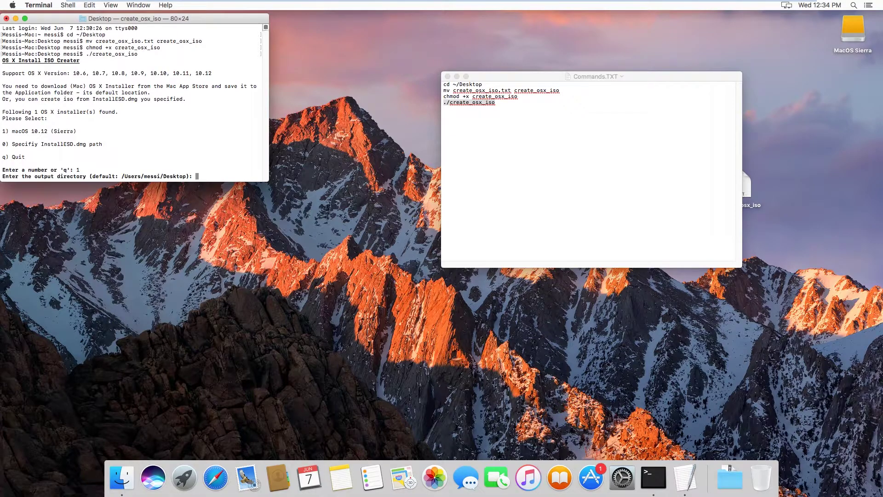
key(Return)
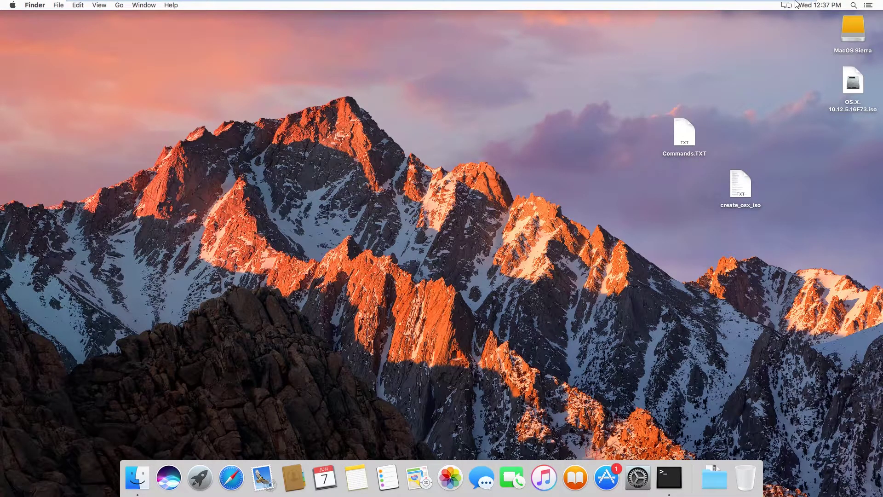
Step: Exit full screen, drag OS.X.10.12.5.16F73.iso from the guest to the Windows desktop, then minimize VMware
click(795, 6)
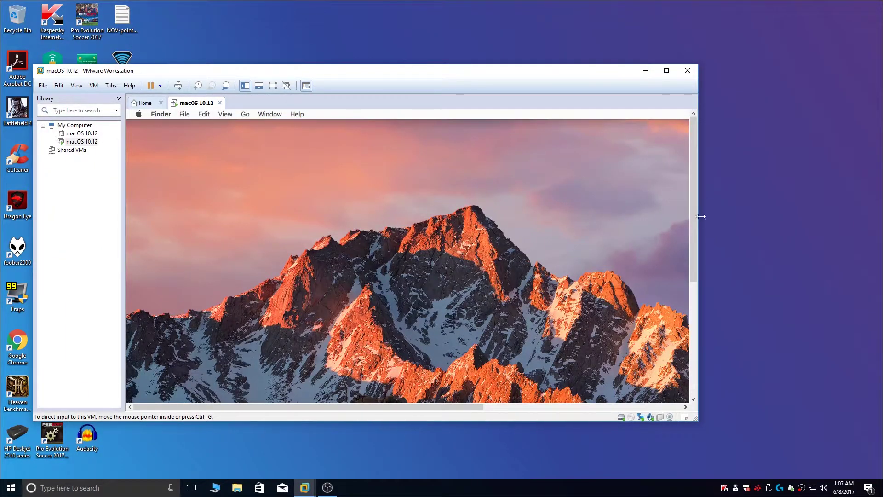
drag(695, 209, 682, 325)
drag(340, 407, 541, 413)
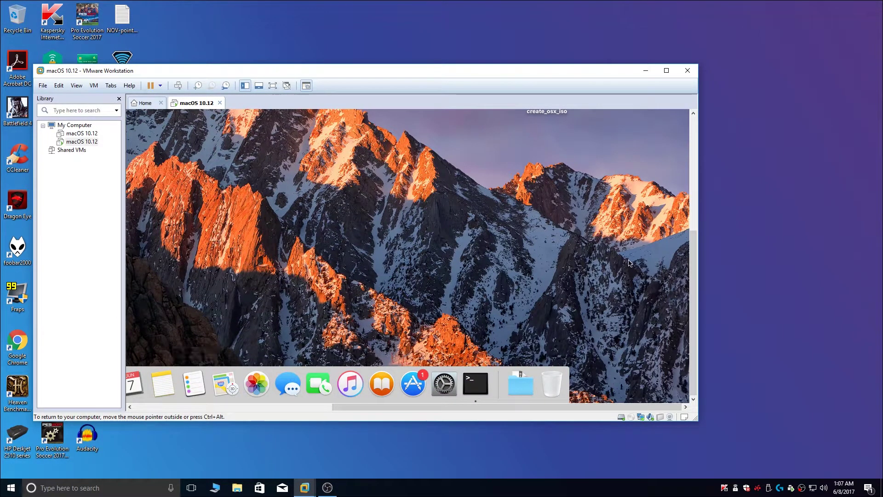
drag(695, 329, 695, 232)
drag(665, 176, 789, 335)
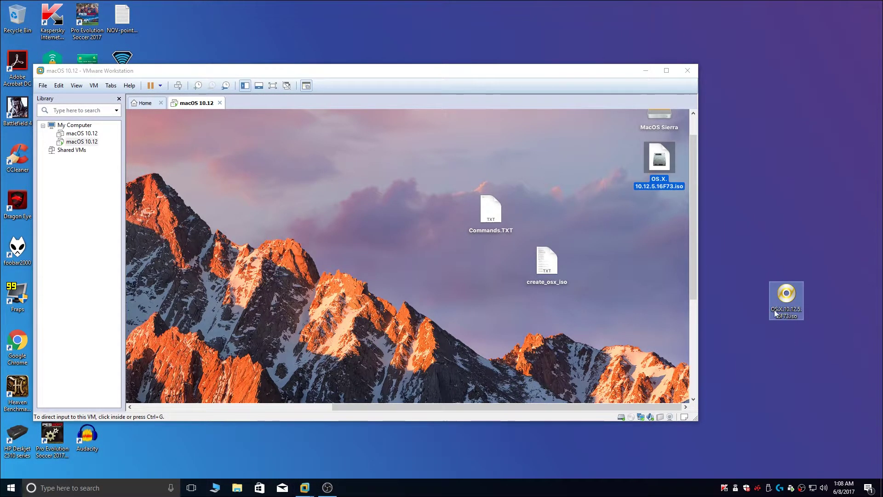
click(646, 75)
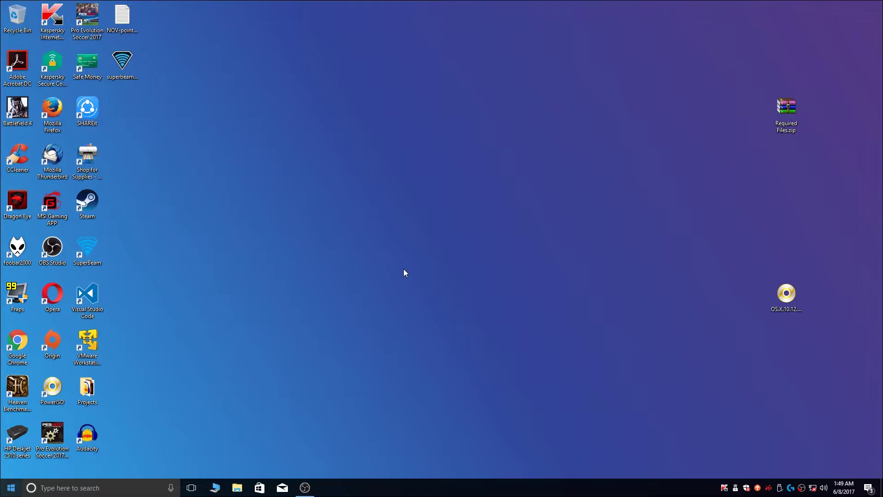
click(87, 343)
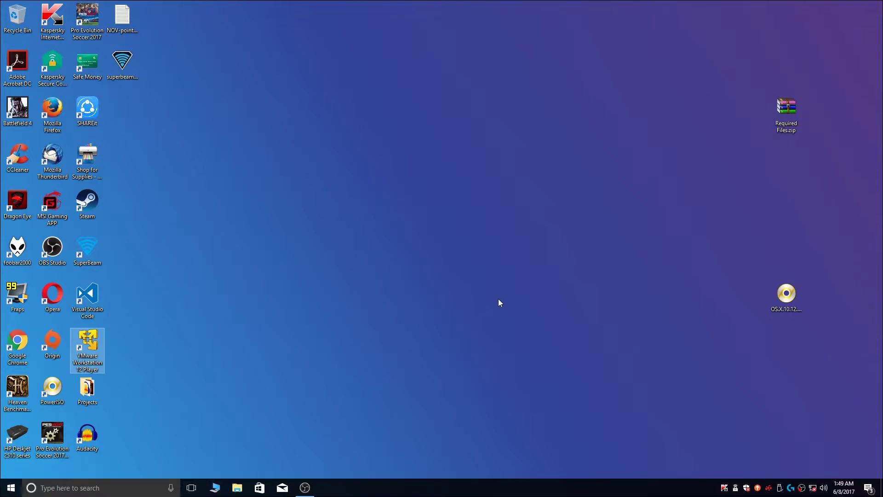
key(Return)
click(327, 161)
click(287, 308)
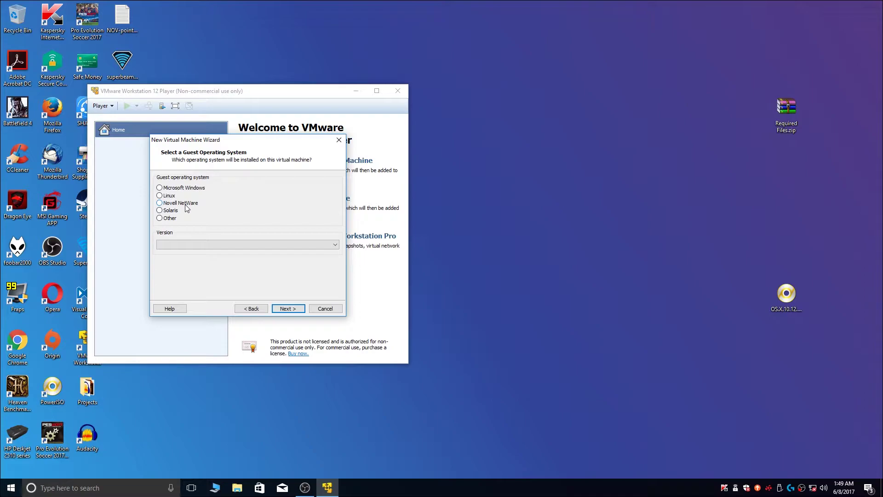
click(339, 140)
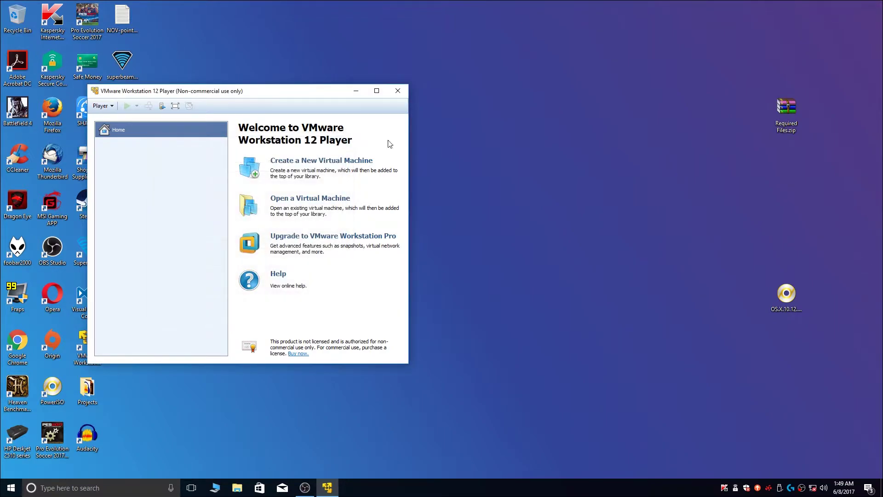
click(398, 91)
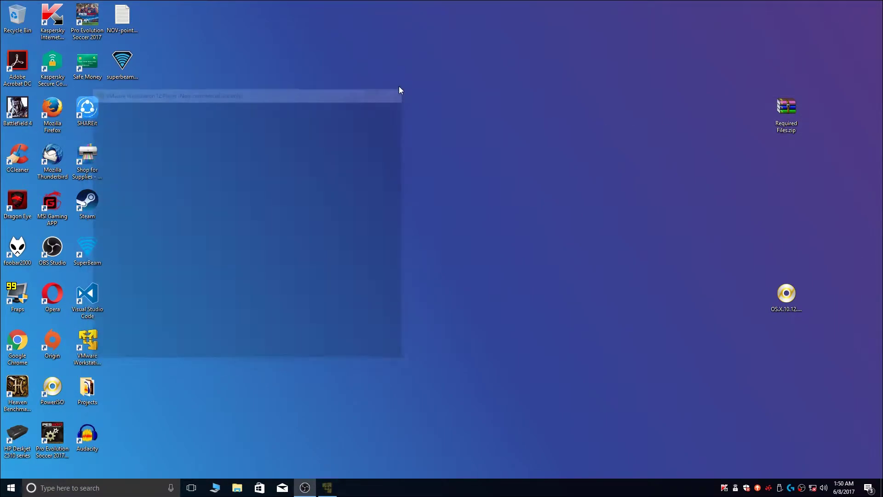
click(777, 118)
double_click(785, 105)
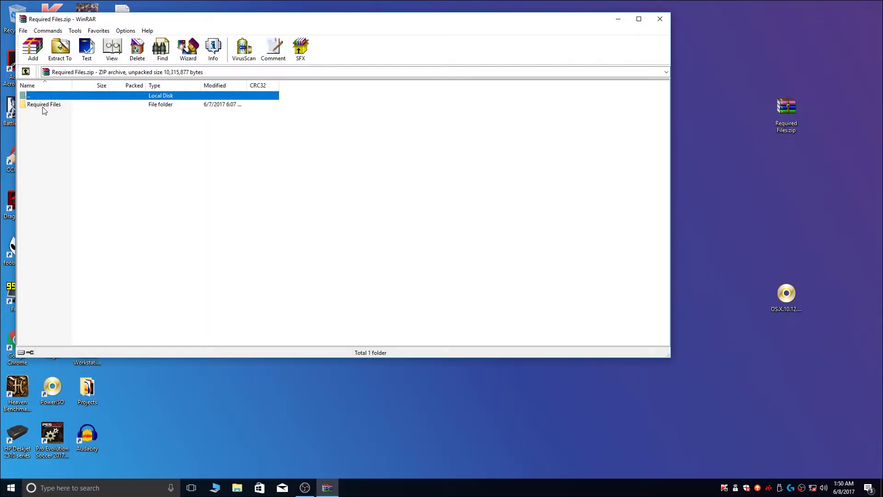
Step: Extract unlocker208 from the archive's Required Files folder to the desktop and close WinRAR
double_click(45, 105)
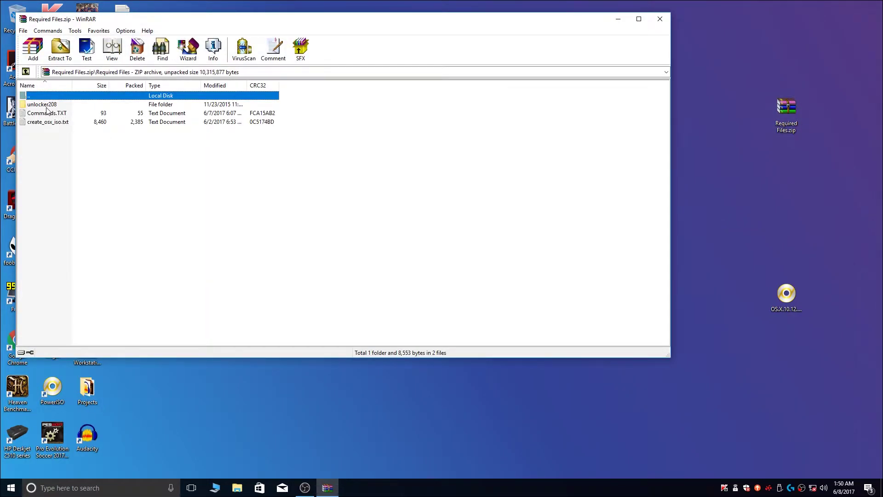
drag(41, 106, 817, 210)
drag(752, 192, 743, 189)
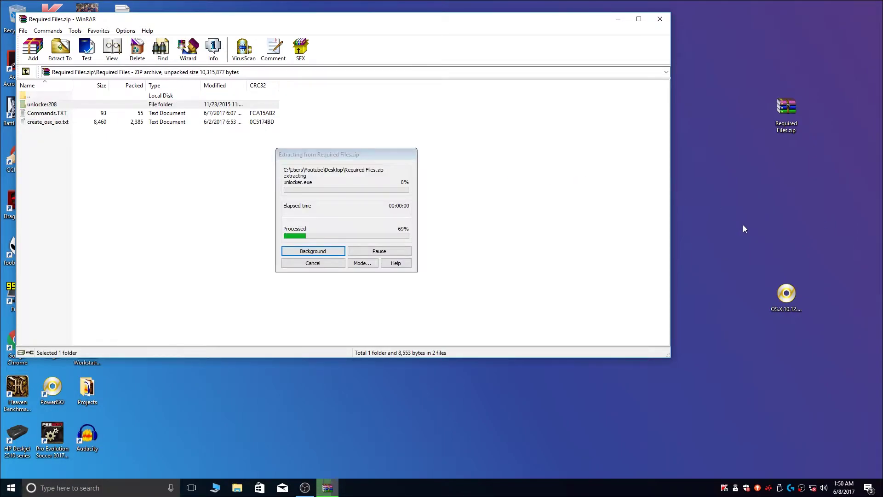
click(660, 19)
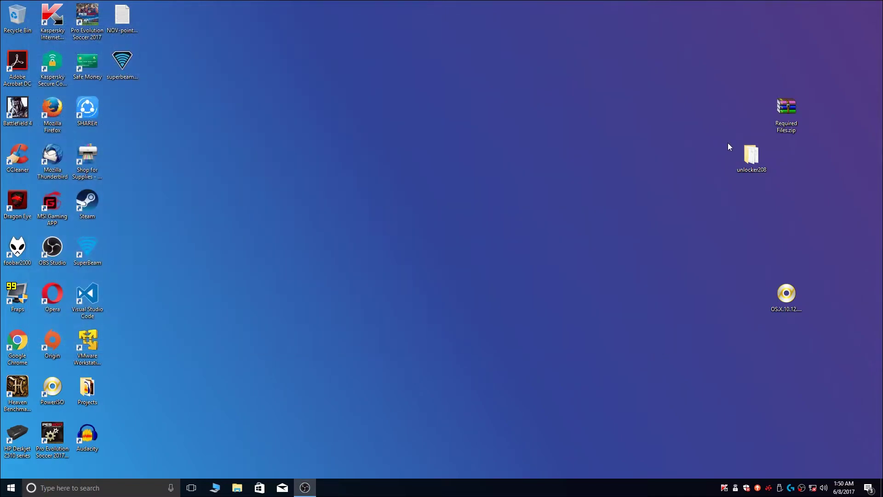
Step: Run unlocker208's win-install.cmd as administrator, then close the folder window
double_click(750, 160)
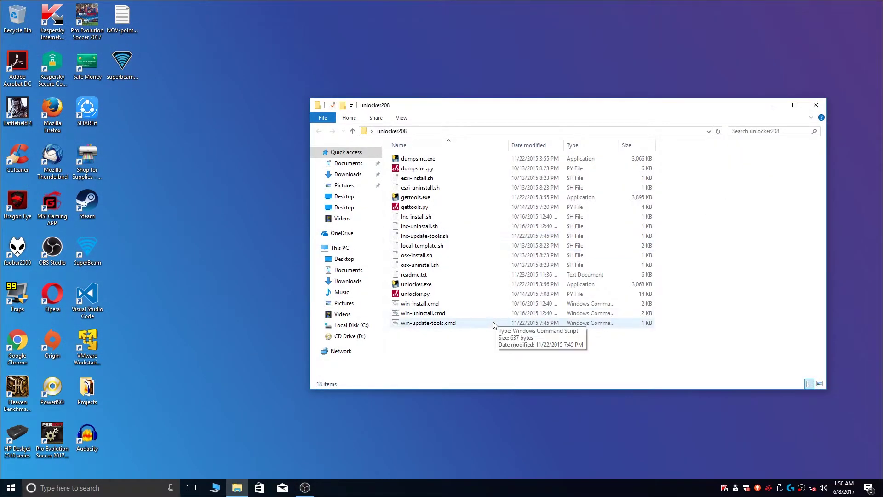
click(415, 305)
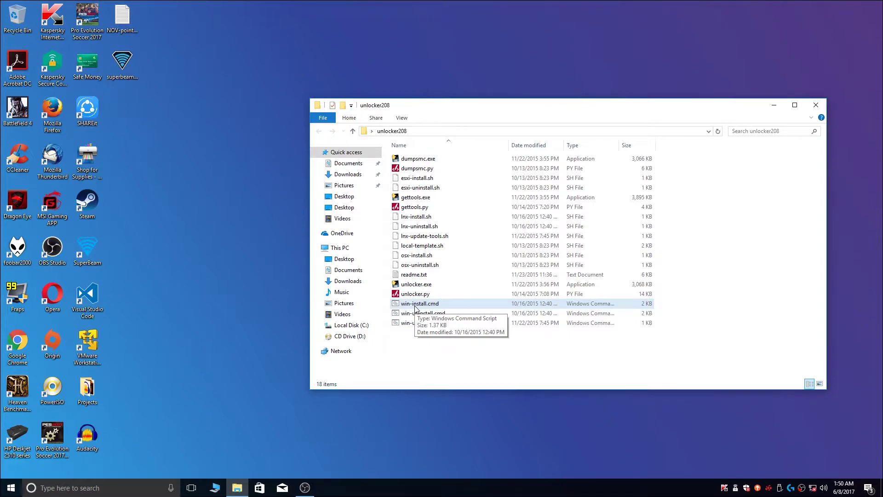
right_click(415, 307)
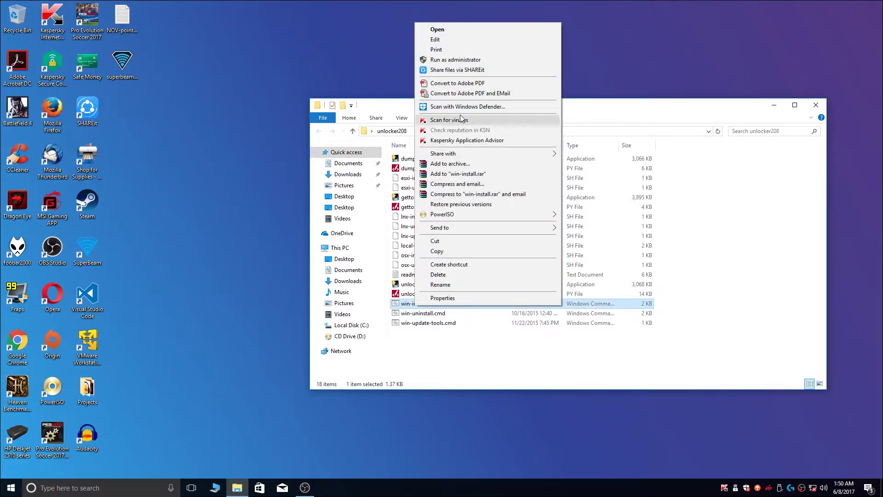
click(459, 61)
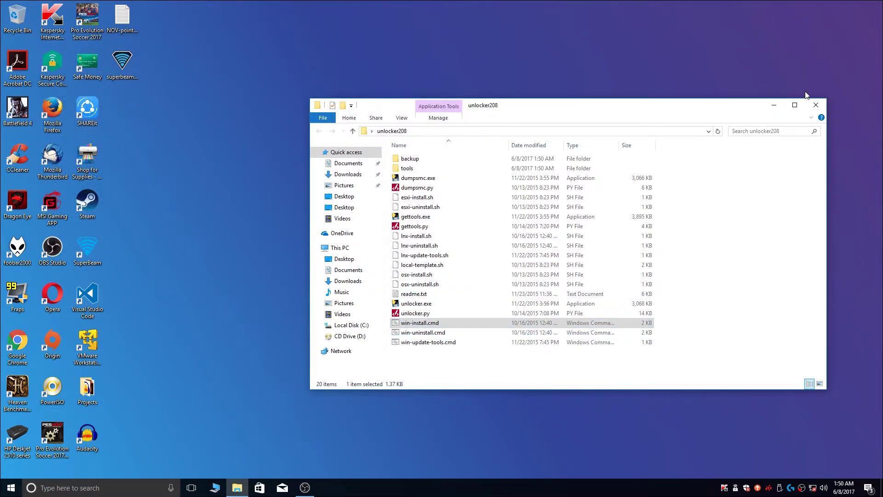
click(817, 105)
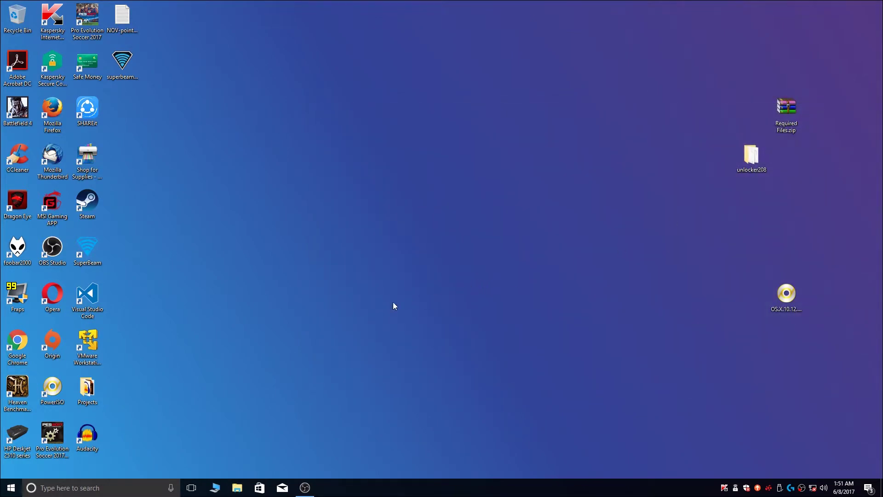
Step: Start a new VM in Player with guest OS macOS 10.12 and the default name macOS 10.12
click(93, 342)
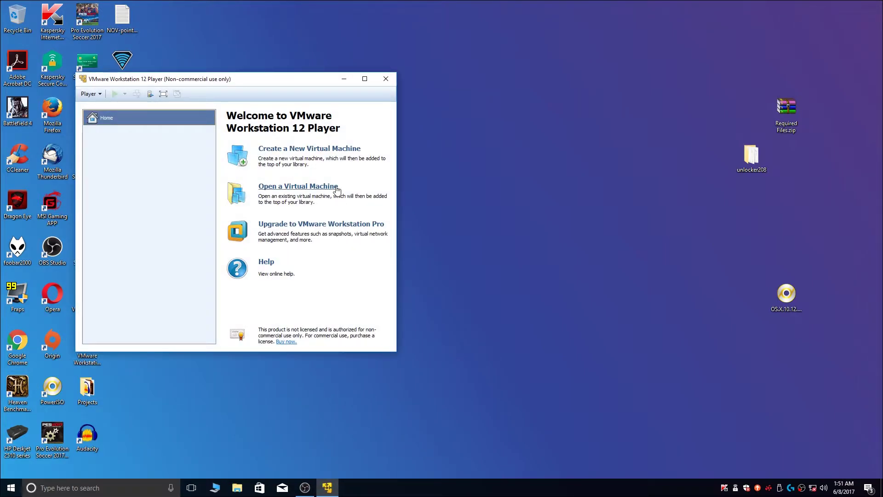
click(305, 152)
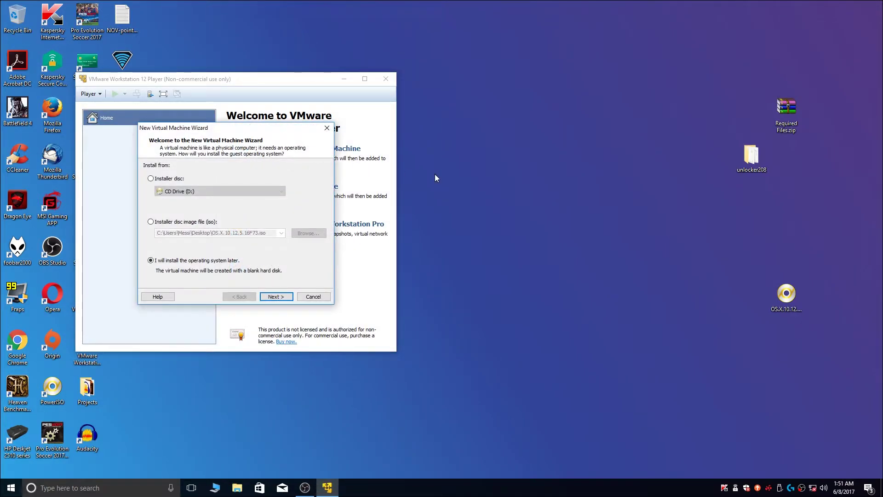
click(275, 297)
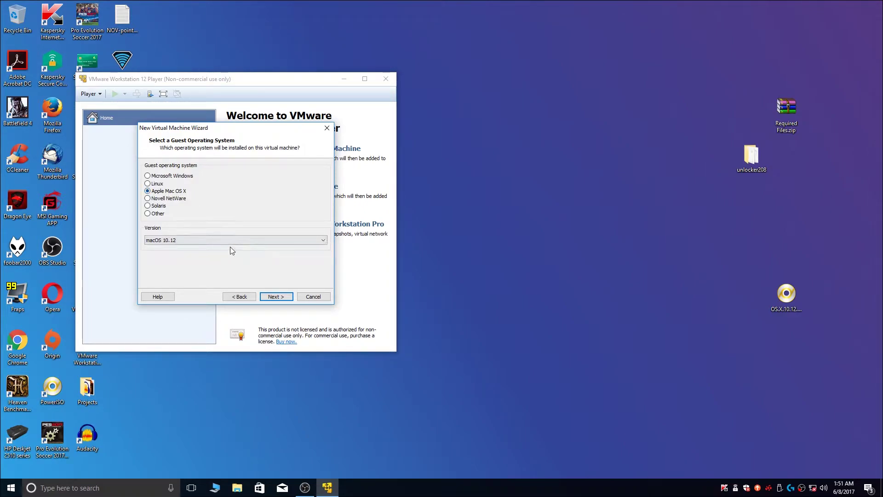
click(186, 240)
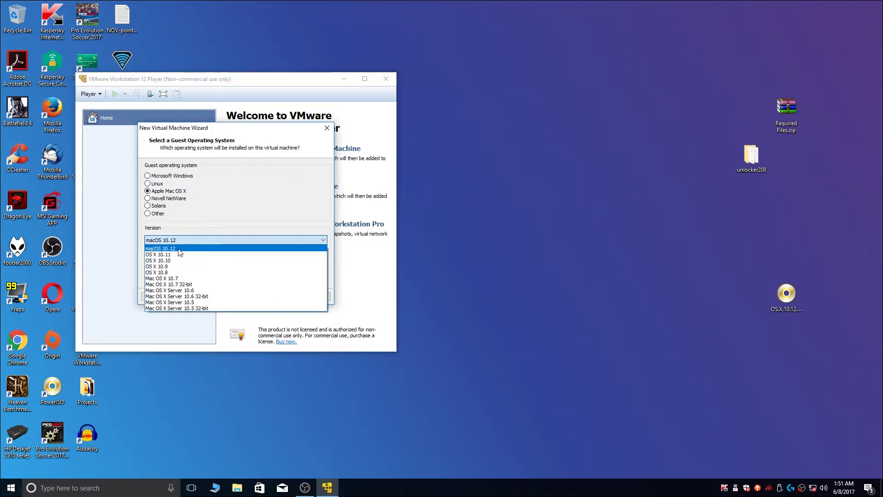
click(179, 249)
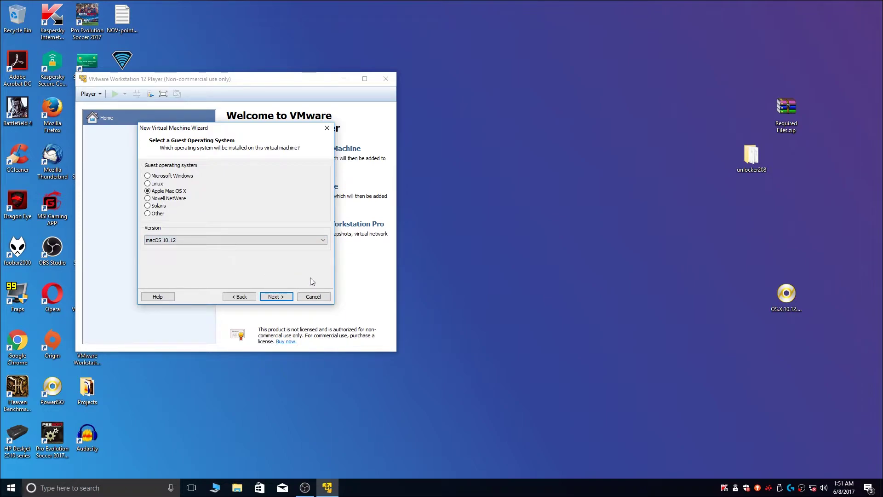
click(276, 296)
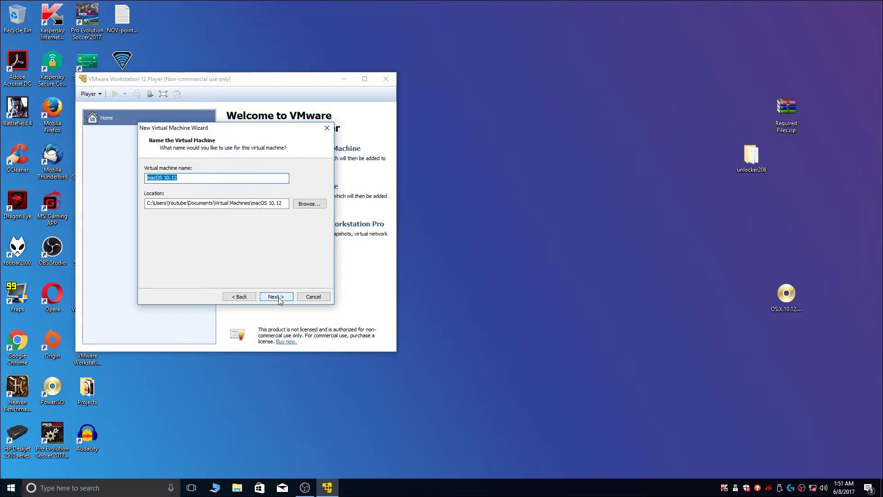
click(276, 297)
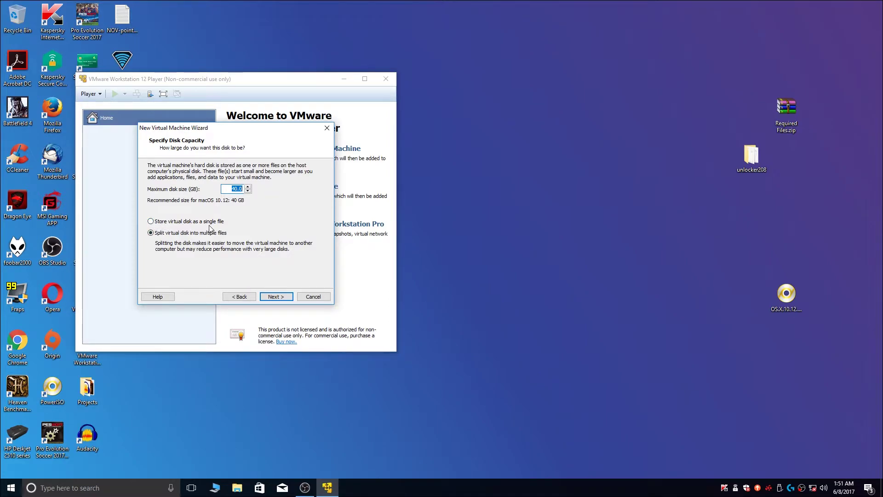
Step: Store the virtual disk as a single file, finish the wizard, and close Player
click(152, 222)
click(276, 297)
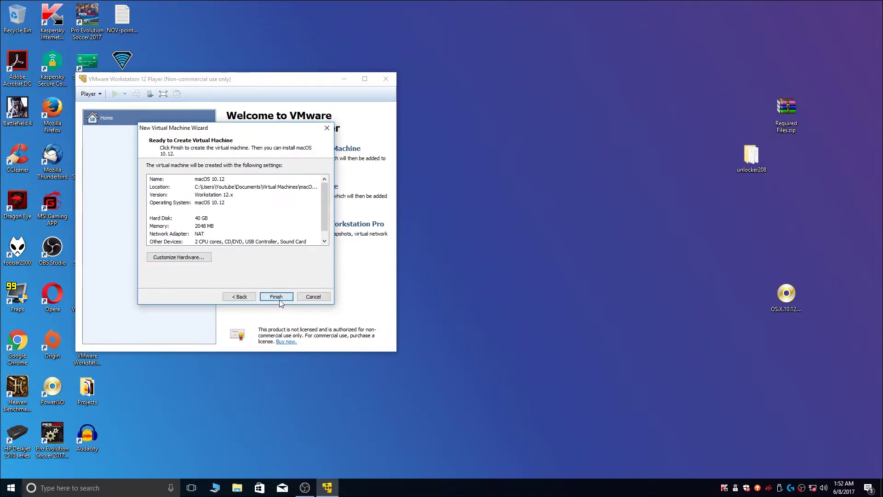
click(276, 297)
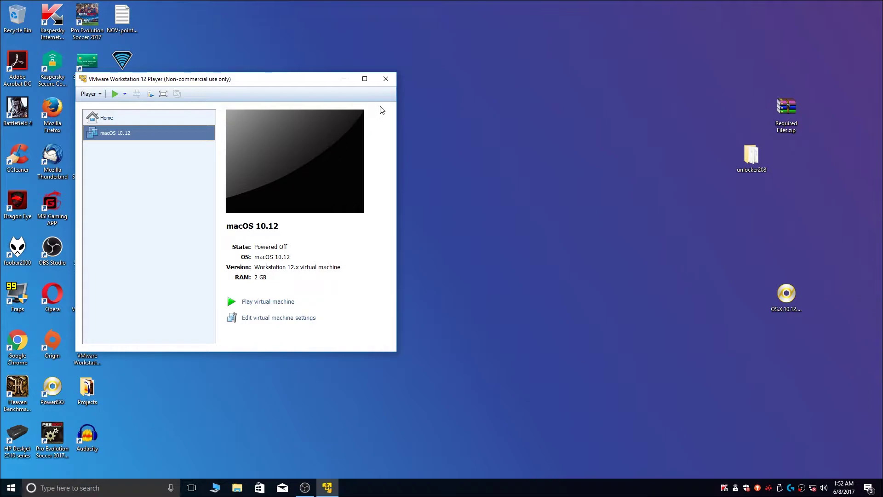
click(385, 79)
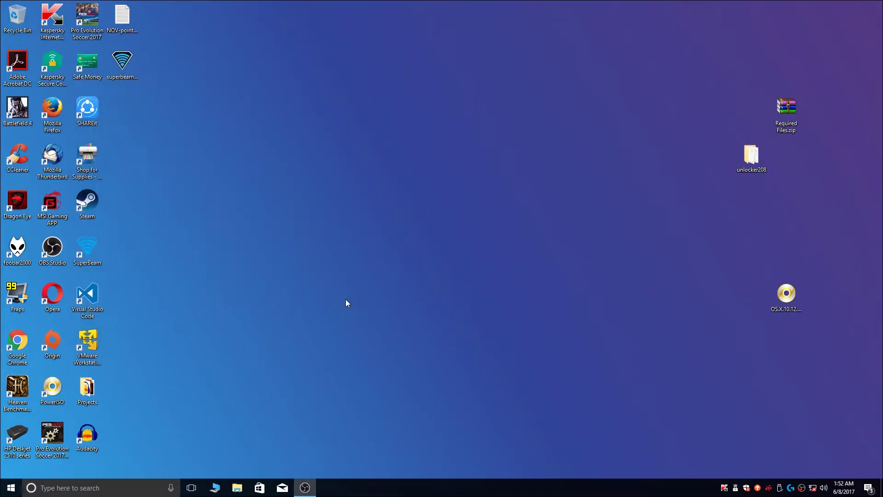
Step: Open File Explorer and navigate to Documents > Virtual Machines > macOS 10.12
click(236, 488)
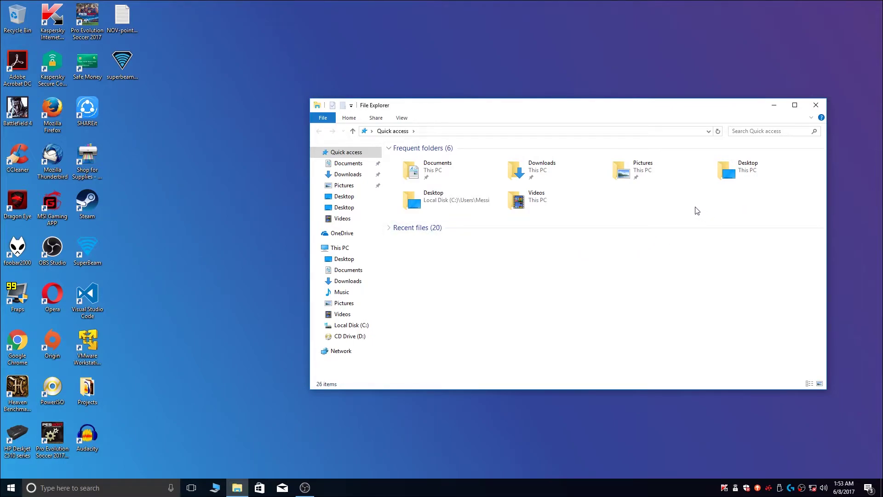
click(455, 169)
double_click(454, 169)
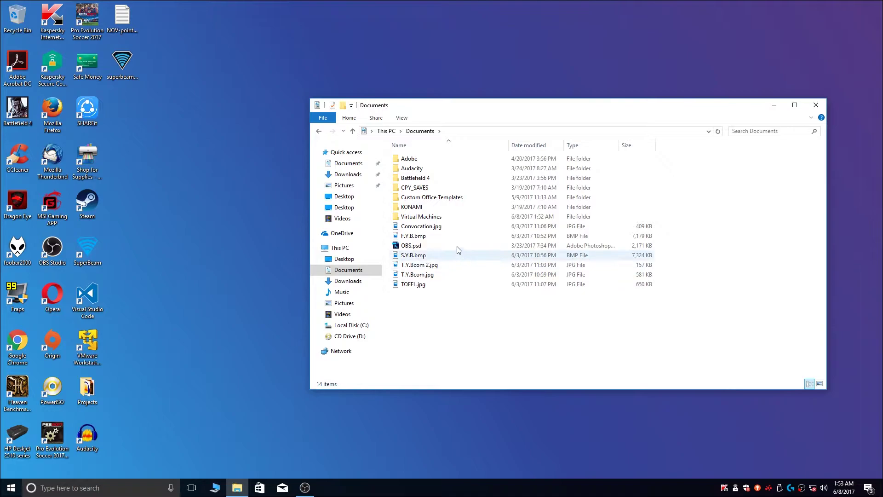
double_click(434, 217)
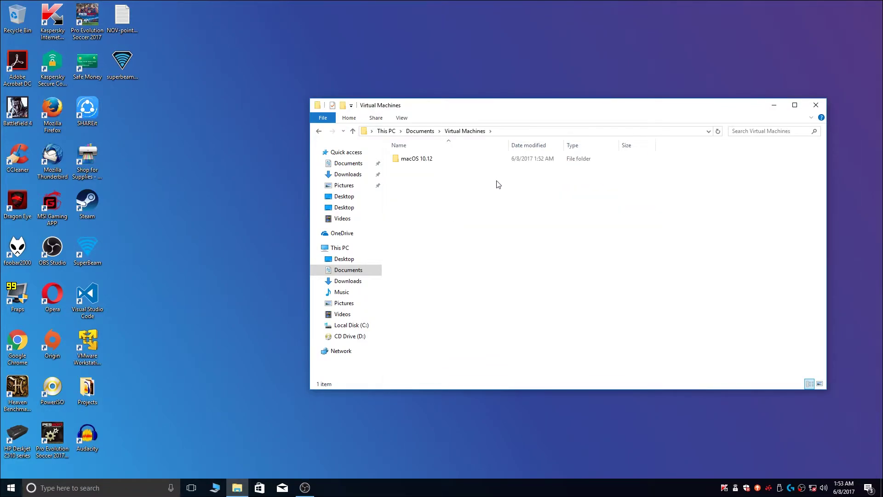
double_click(413, 161)
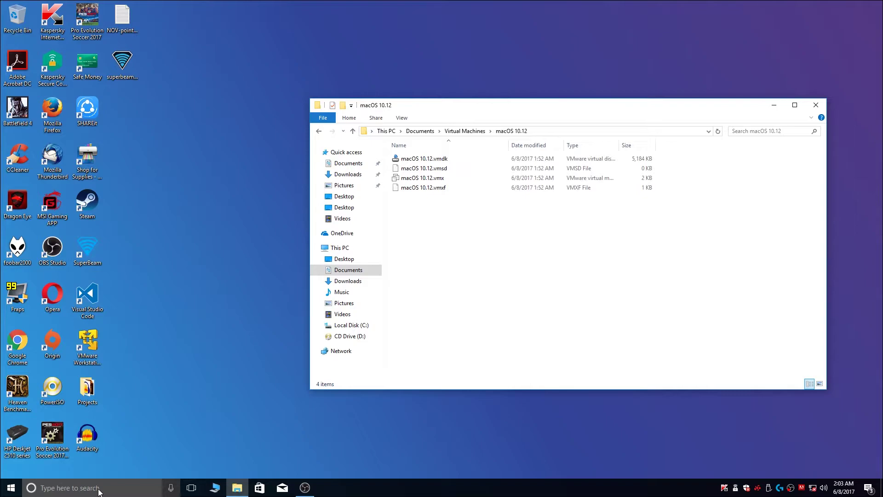
click(99, 489)
text(folder opt)
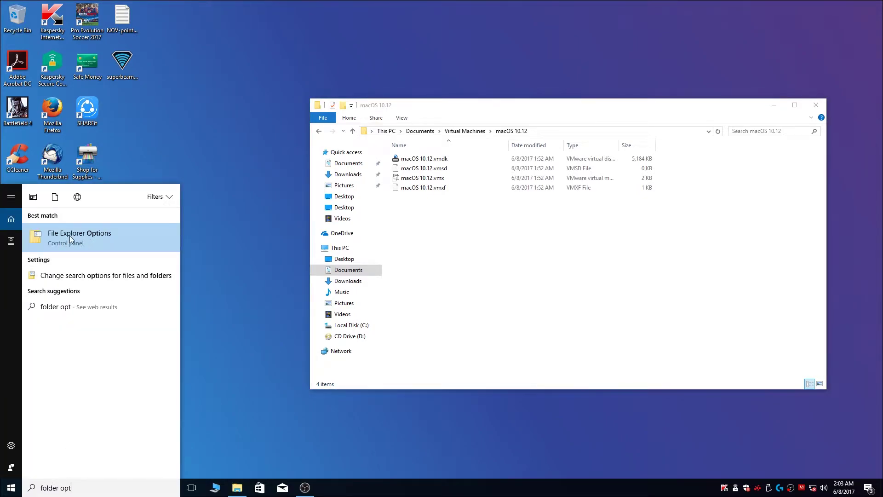
click(116, 243)
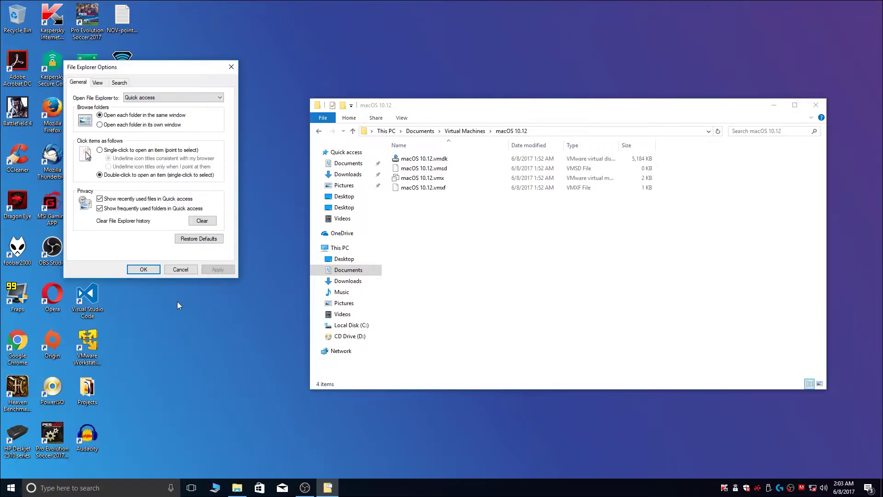
click(97, 84)
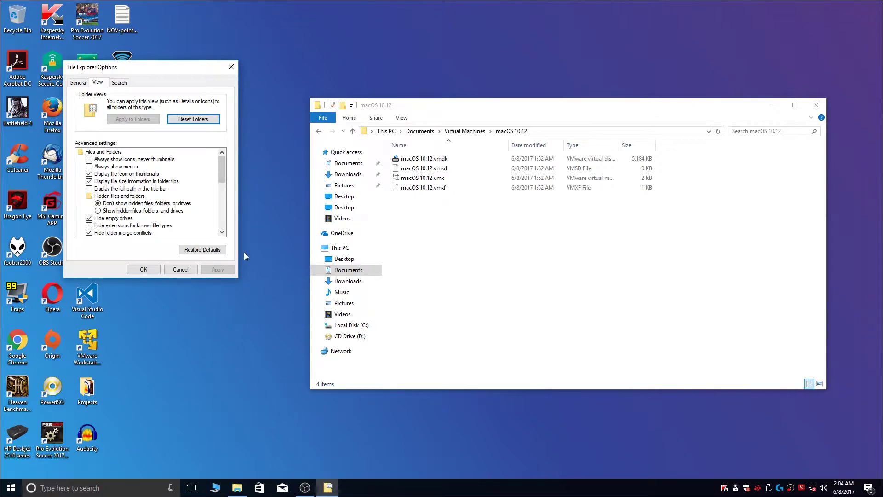
click(231, 67)
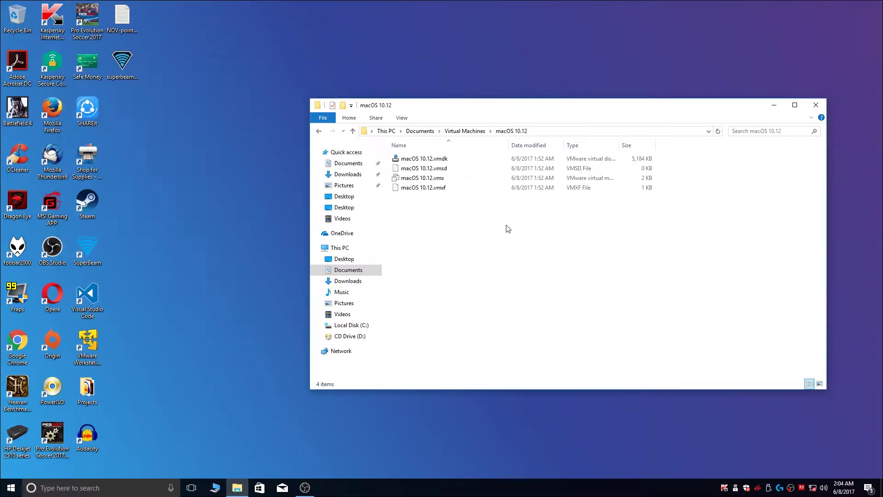
Step: Open macOS 10.12.vmx in Notepad and paste smc.version = "0" on a new last line
right_click(432, 183)
mouse_move(494, 253)
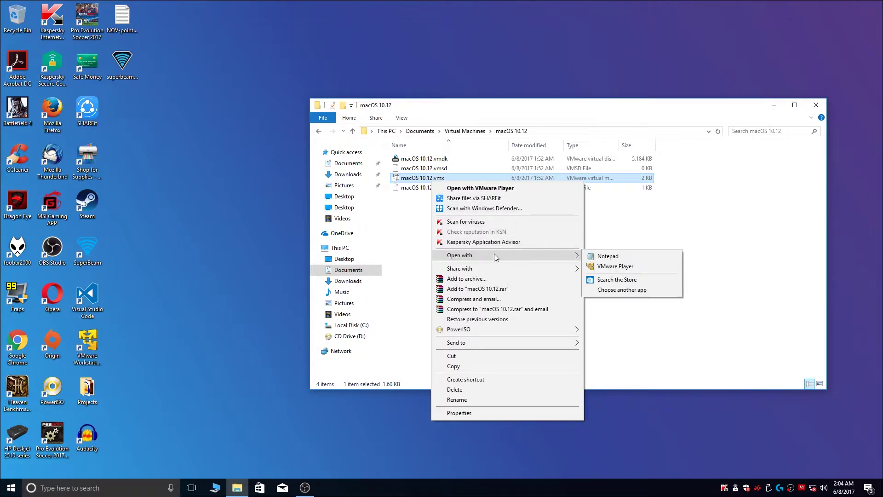
click(610, 254)
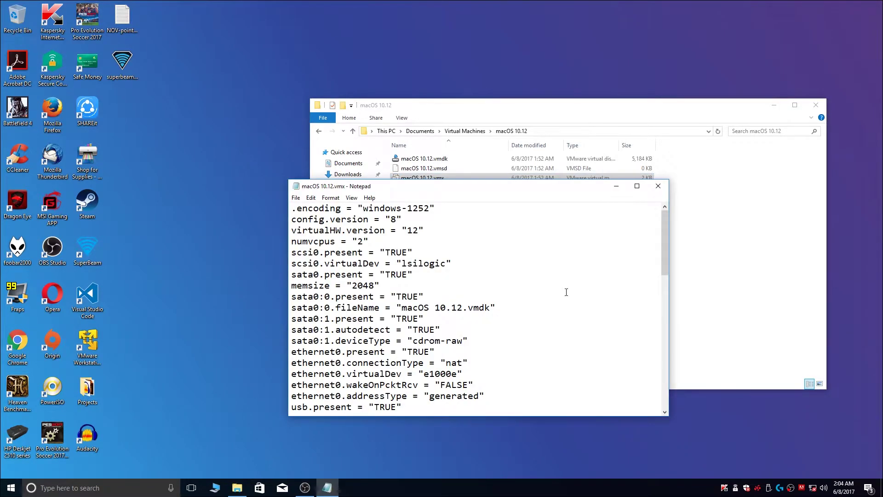
drag(665, 239, 650, 401)
click(433, 395)
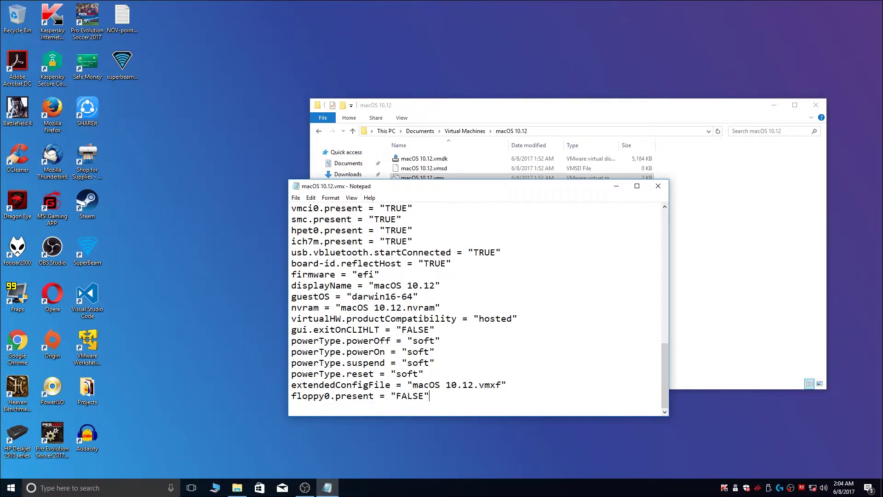
key(Return)
text(smc.version = "0")
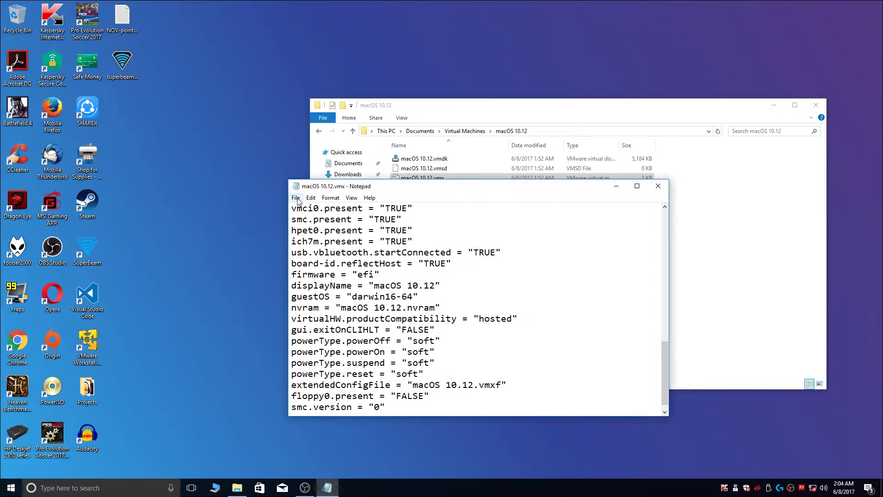
Step: Save the .vmx file and close Notepad and File Explorer
click(296, 199)
key(Right)
mouse_move(296, 199)
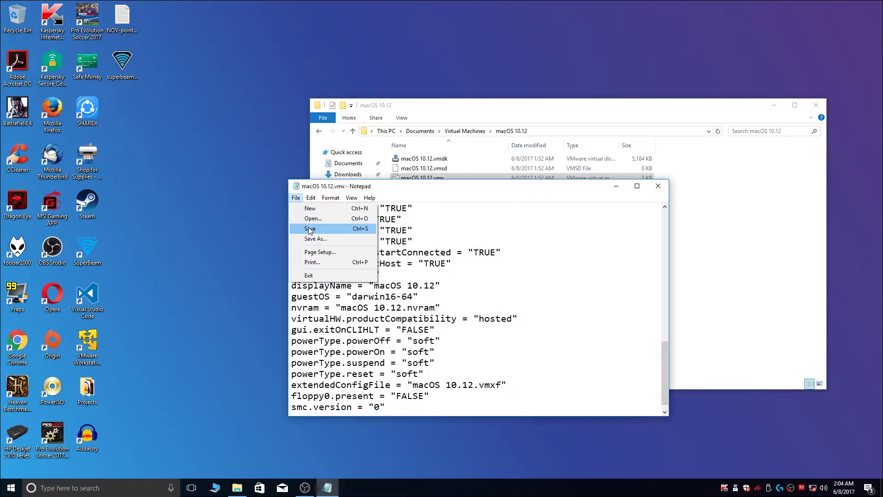
click(311, 229)
click(658, 187)
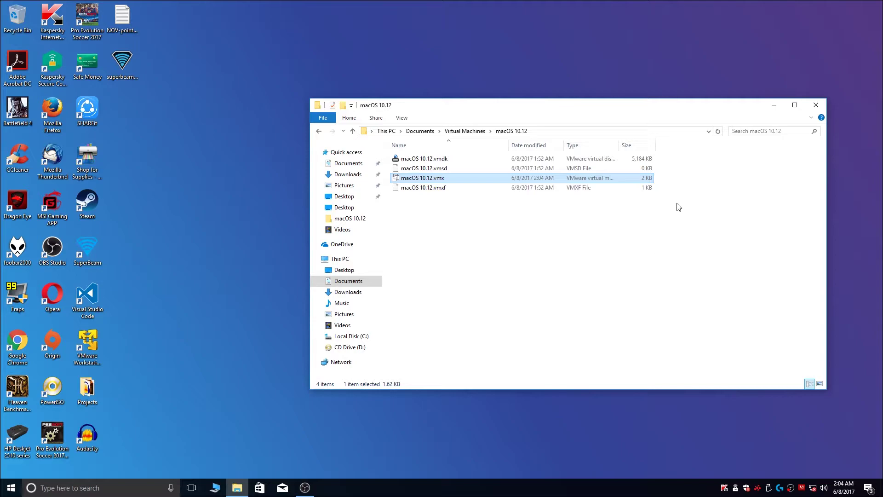
click(817, 105)
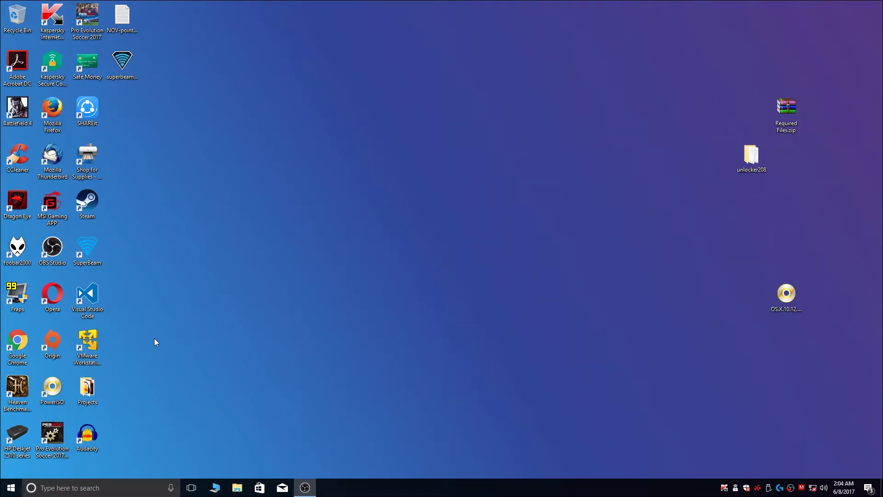
Step: Launch VMware Workstation Player and open the macOS 10.12 VM's settings
click(89, 342)
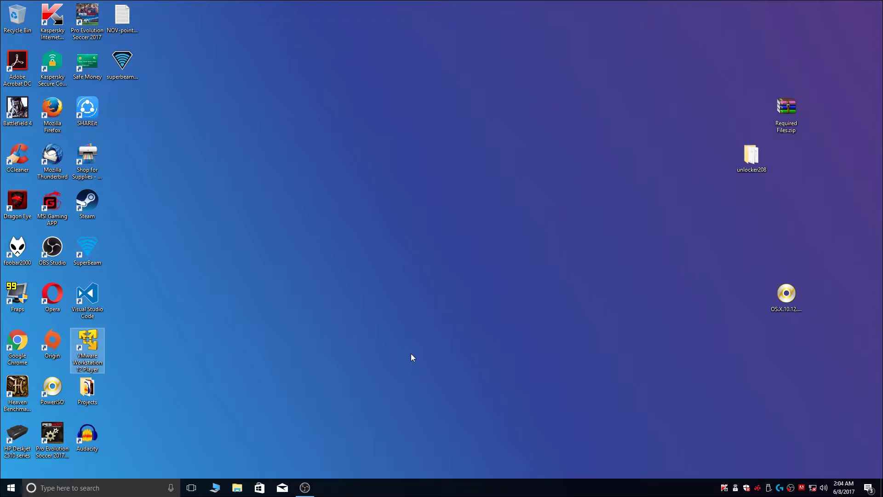
key(Return)
click(165, 159)
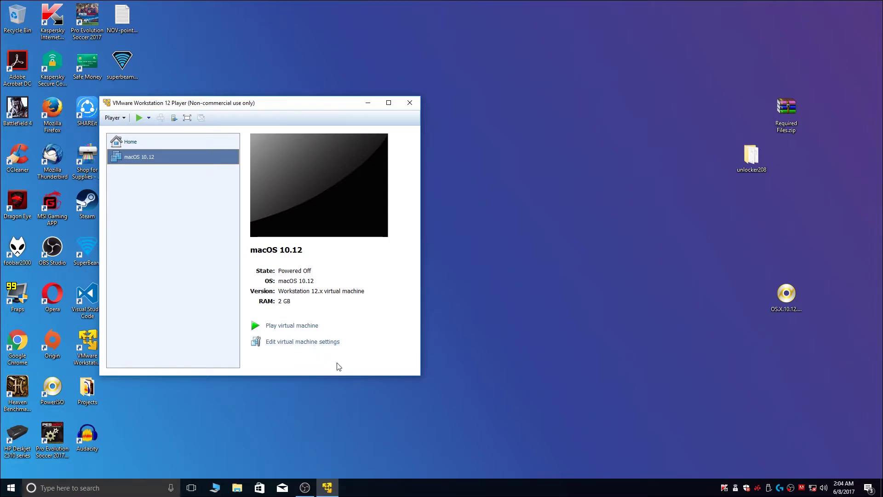
click(317, 342)
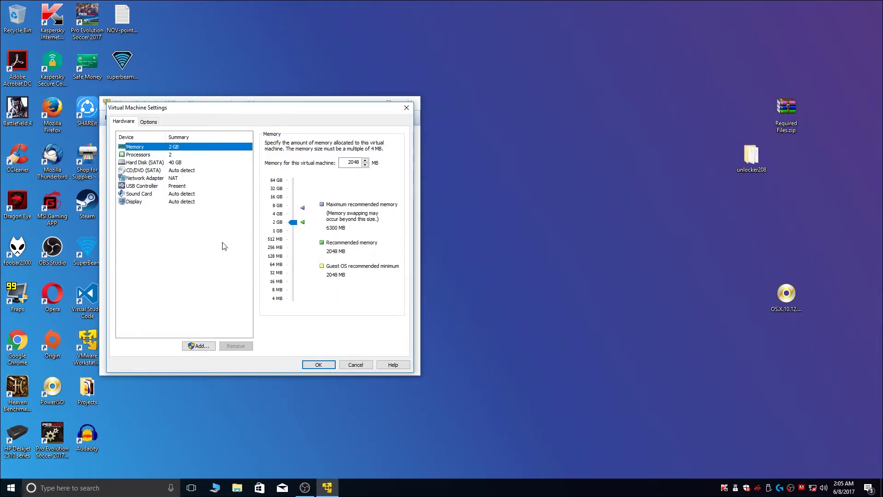
Step: Set the CD/DVD drive to the Desktop OS.X.10.12.5.16F73.iso, save, and power on the VM
click(150, 173)
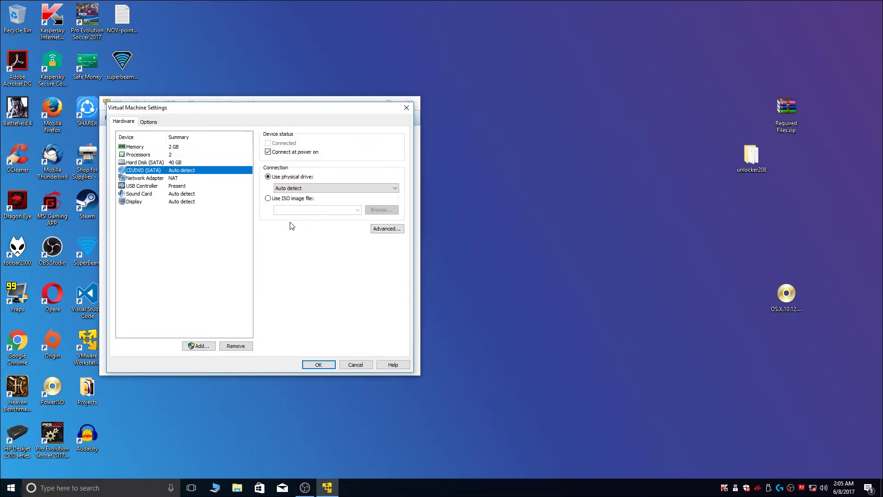
click(268, 199)
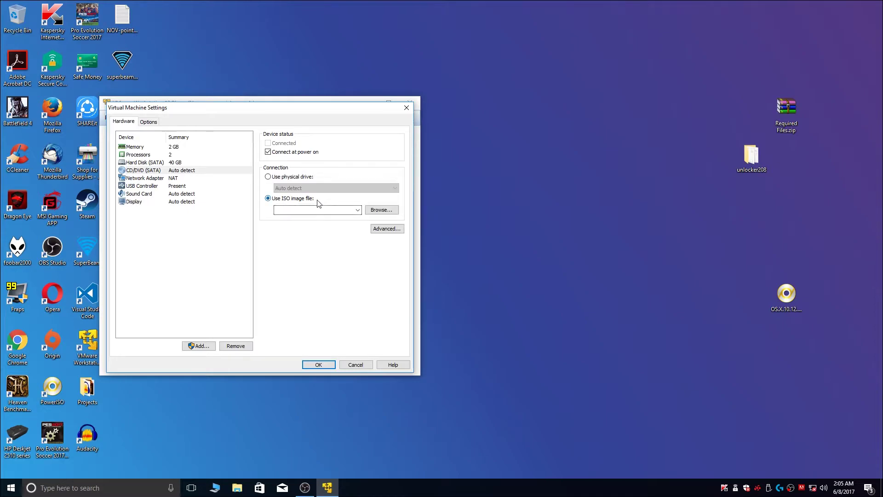
click(389, 212)
click(144, 226)
click(317, 185)
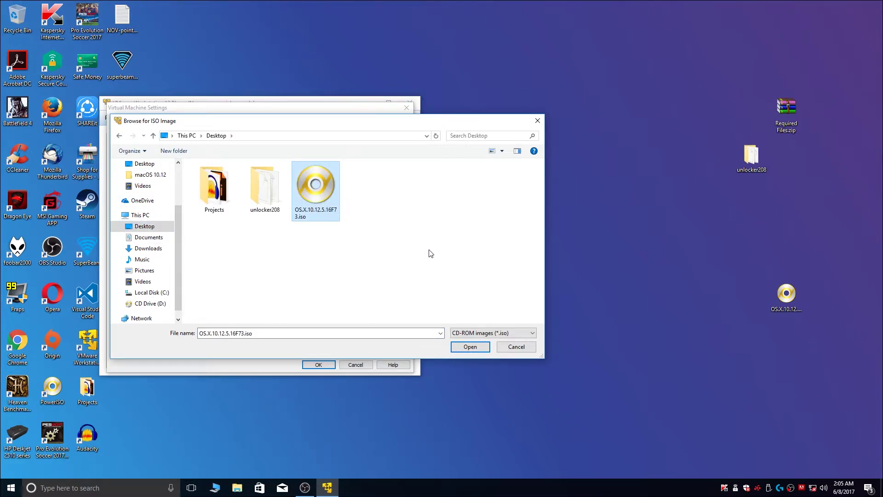
click(470, 347)
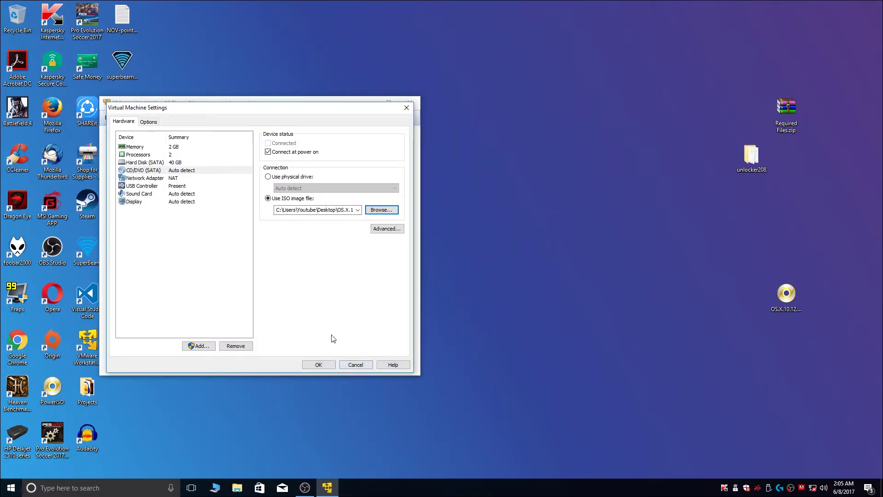
click(319, 365)
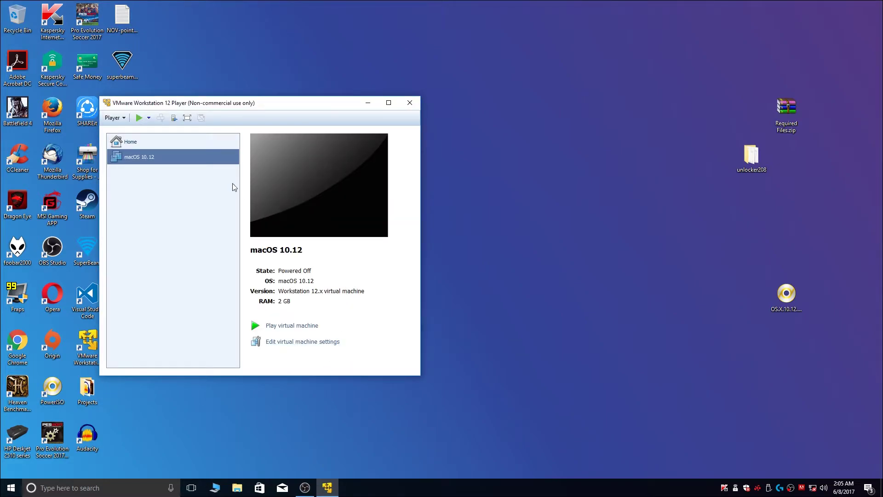
click(138, 118)
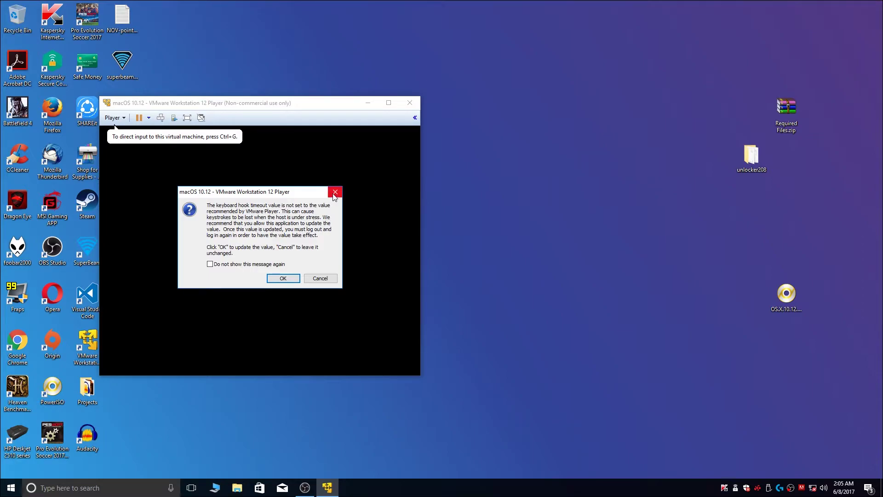
Step: Dismiss the keyboard-hook and Removable Devices notices and move the VM window up while macOS boots
click(335, 193)
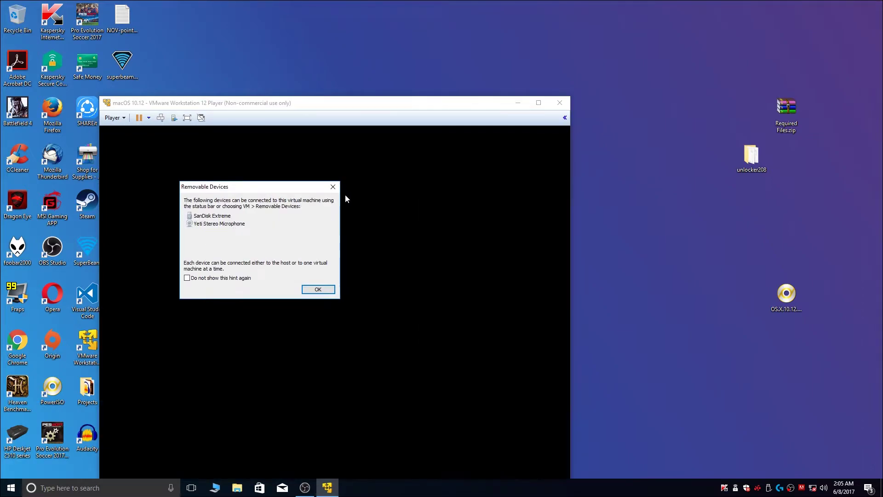
click(333, 187)
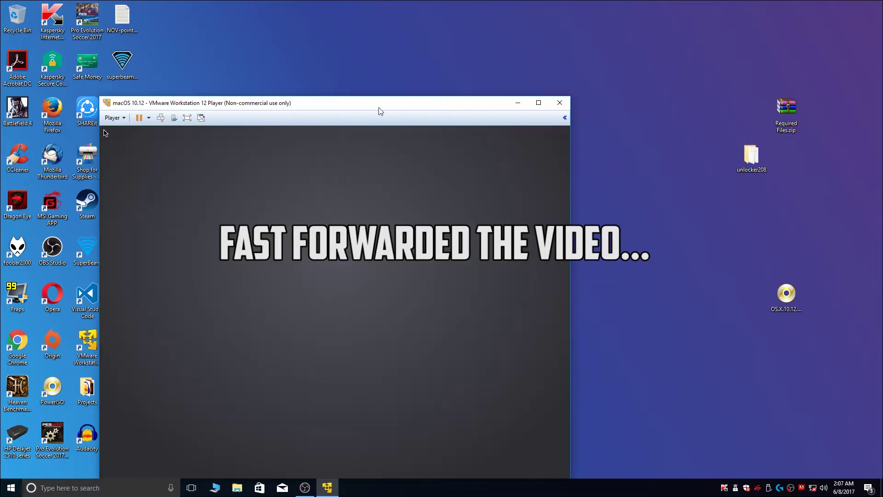
drag(381, 107, 464, 78)
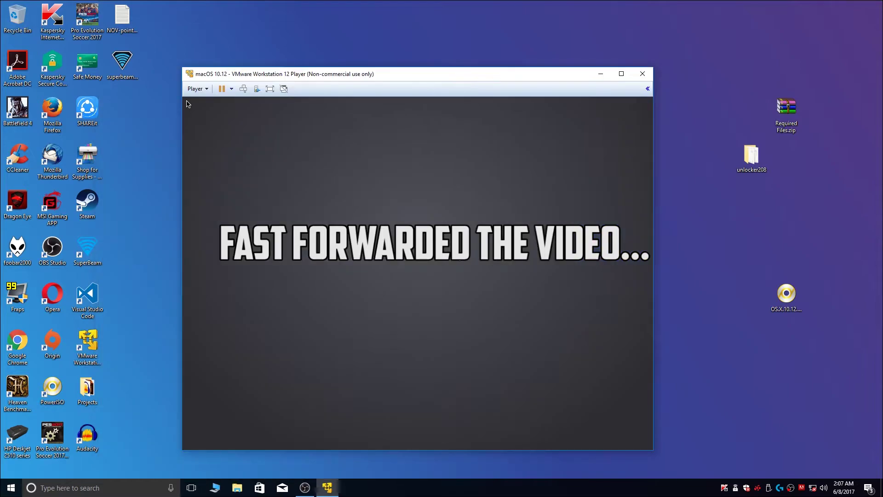
Step: Accept the installer language and launch Disk Utility from the Utilities menu
click(391, 164)
click(418, 386)
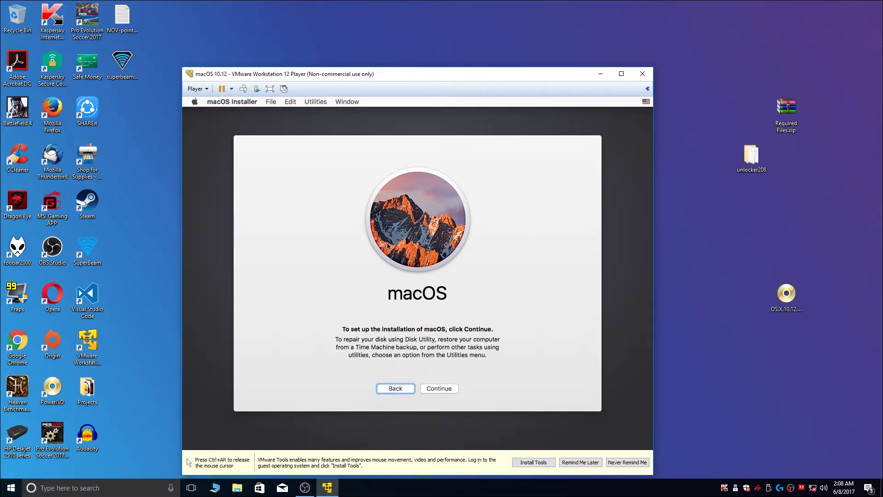
click(316, 103)
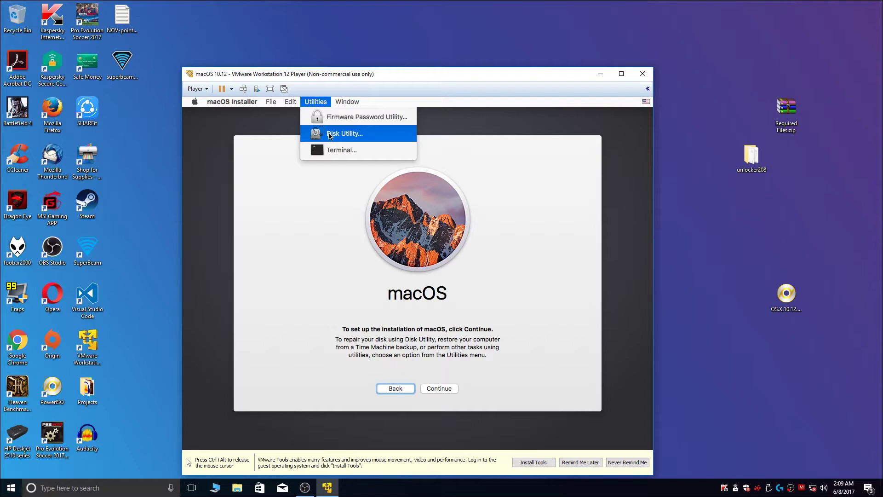
click(329, 135)
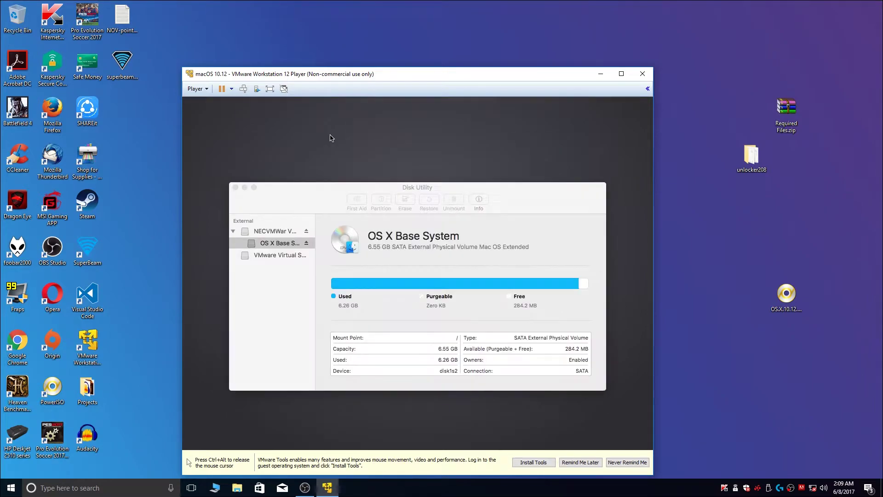
Step: Erase the 42.95 GB VMware virtual drive as 'MacOS Sierra' and quit Disk Utility
click(274, 258)
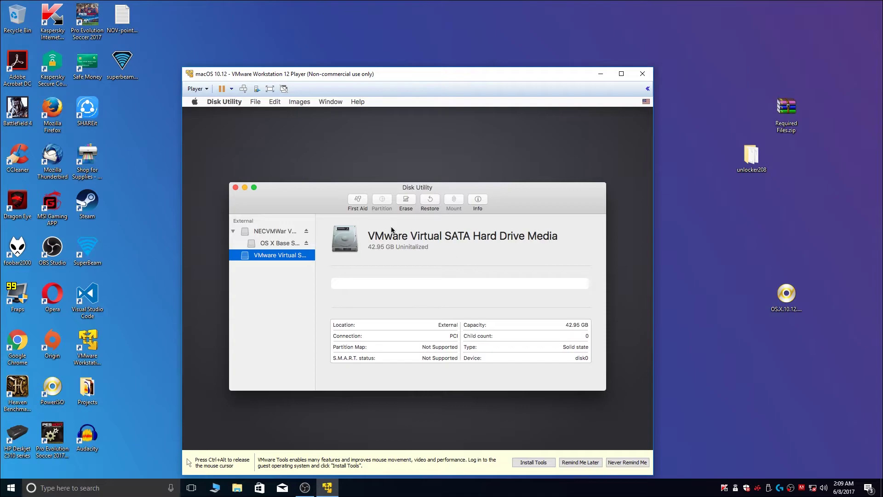
click(407, 204)
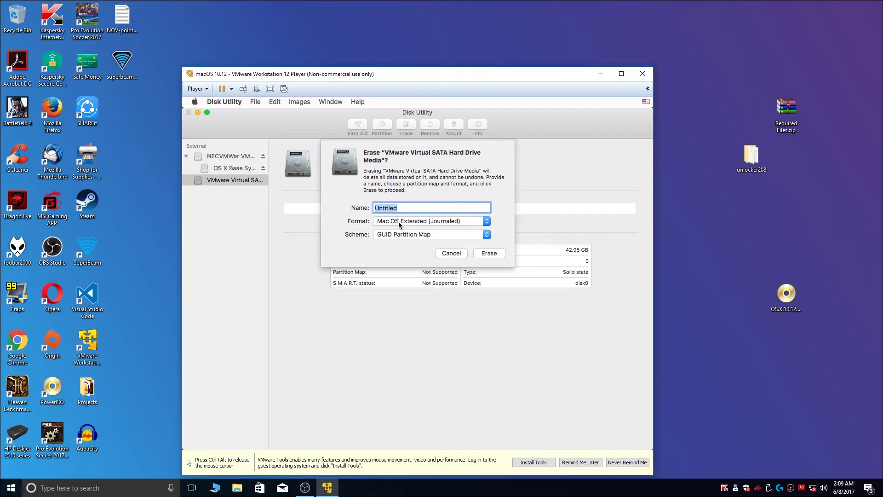
text(MacOS Sierra)
click(491, 256)
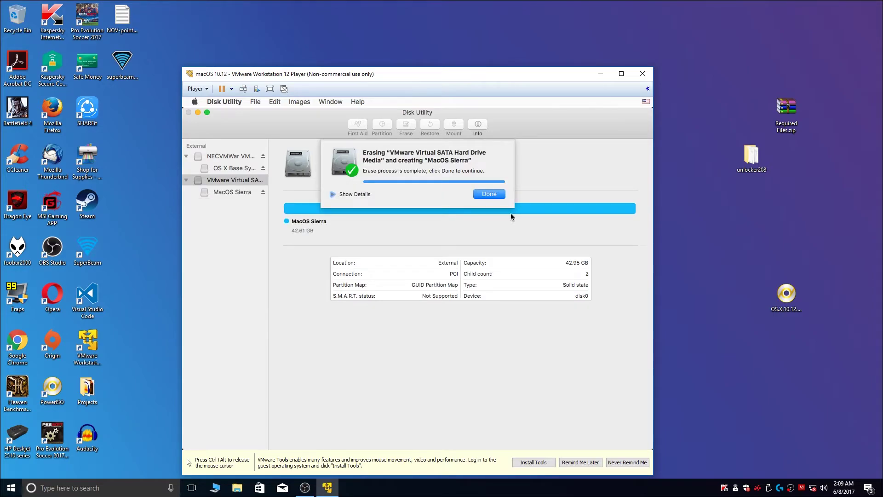
click(490, 194)
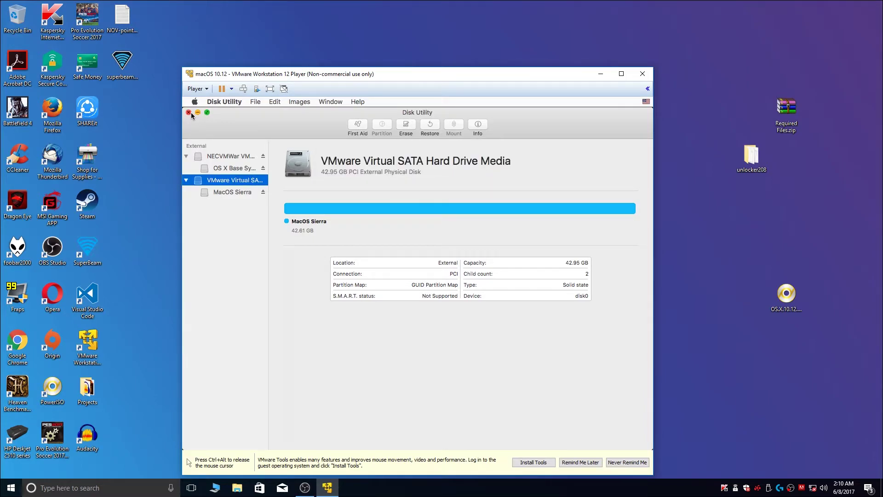
click(189, 113)
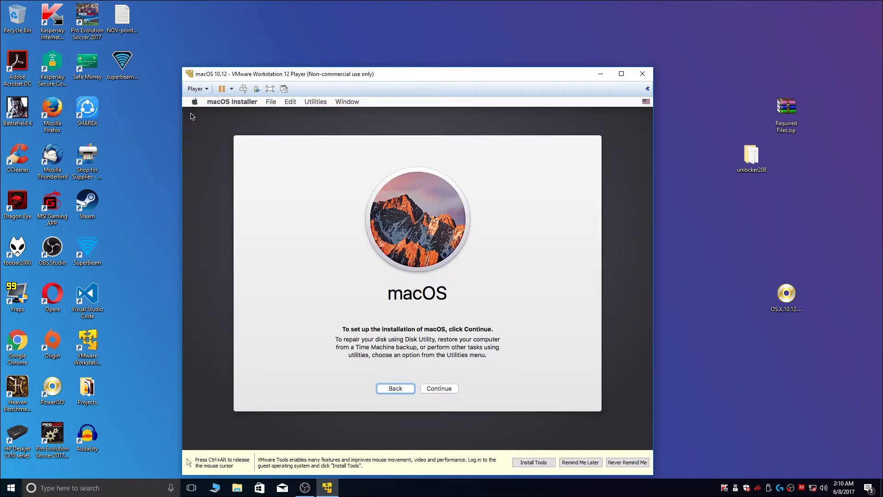
Step: Agree to the license and start installing macOS onto the MacOS Sierra disk
click(443, 389)
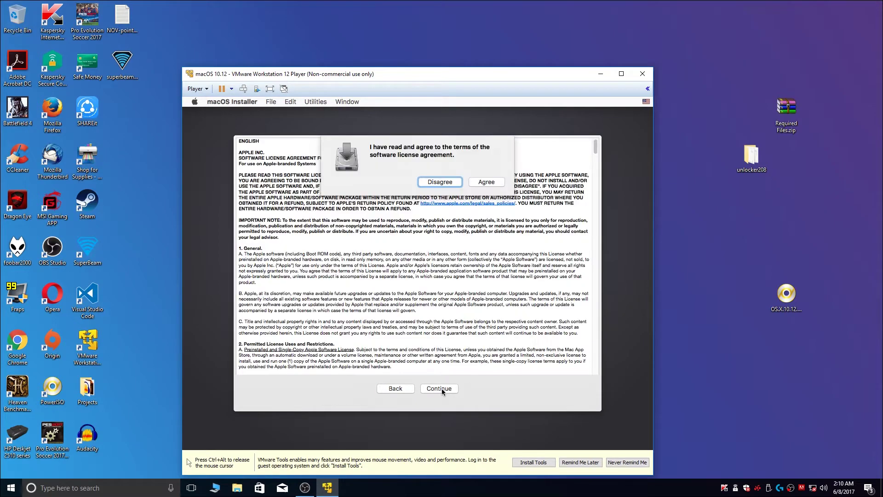
click(495, 184)
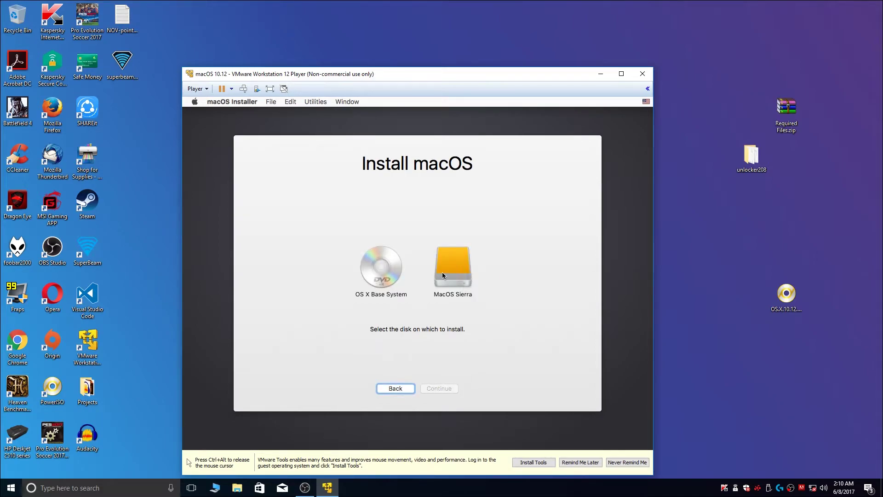
click(475, 274)
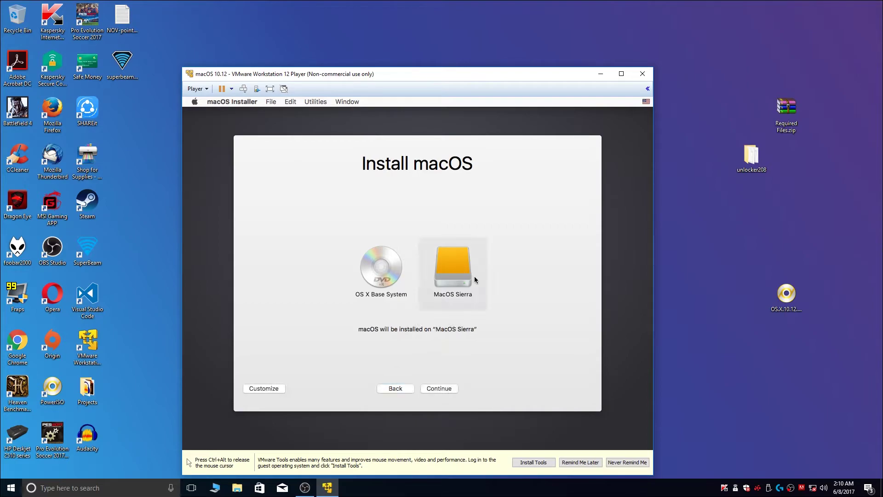
click(439, 389)
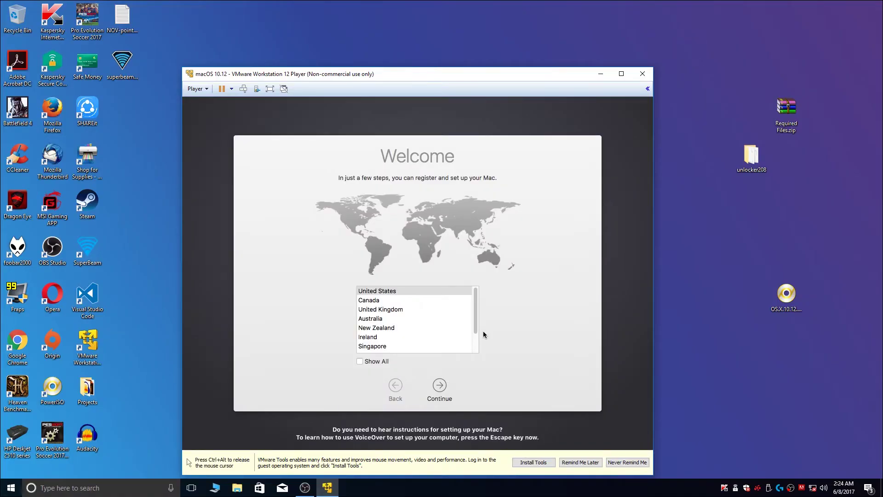
Step: Keep United States and the U.S. keyboard, skip data transfer, and decline Location Services
click(440, 387)
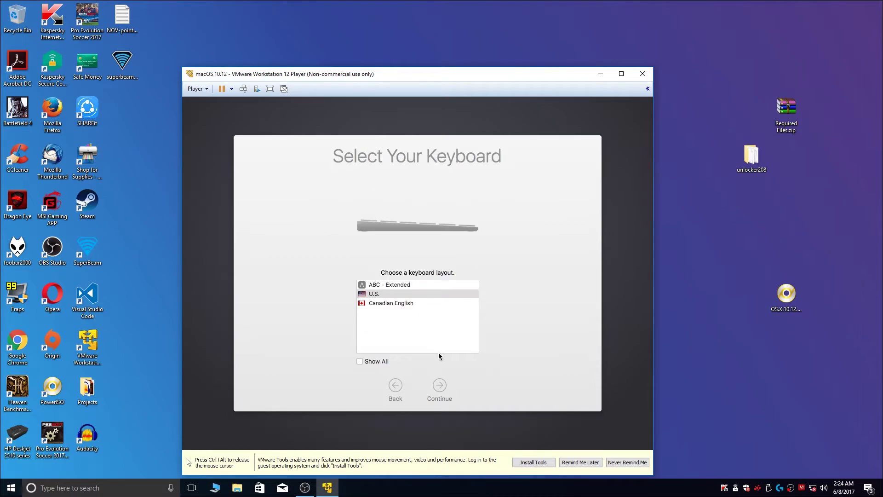
click(440, 385)
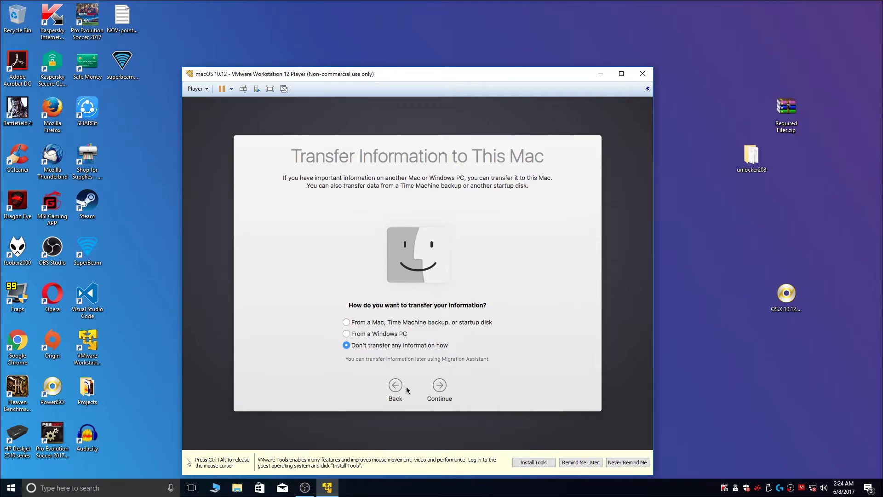
click(439, 386)
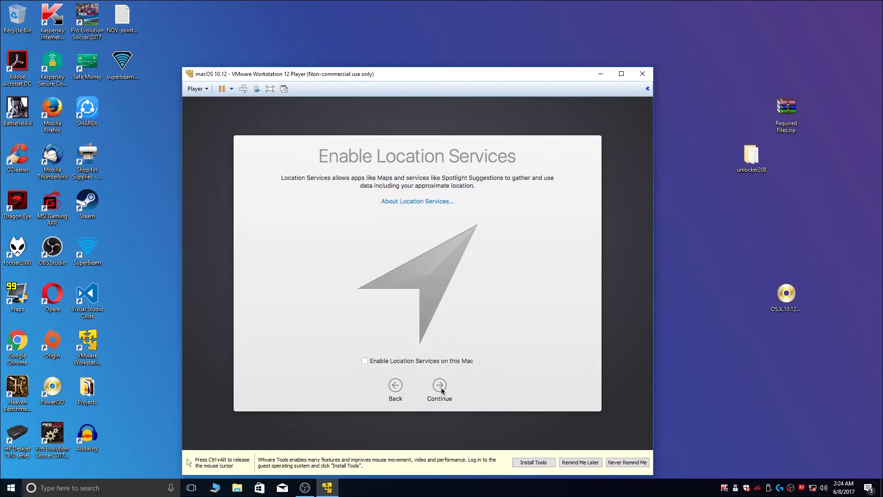
click(440, 387)
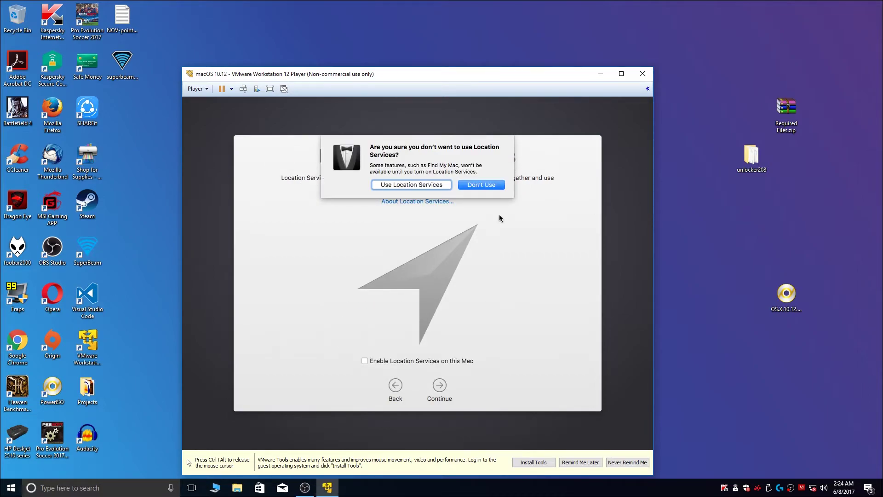
click(481, 186)
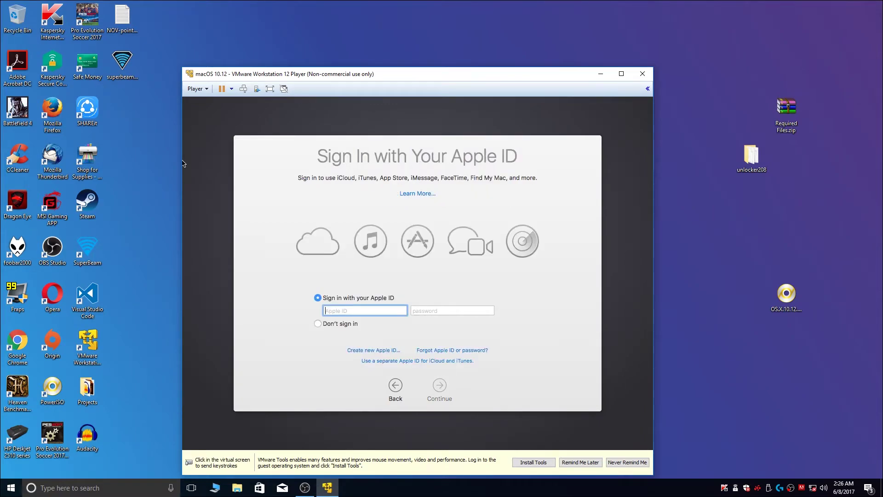
Step: Skip Apple ID sign-in and agree to the macOS Terms and Conditions
click(317, 325)
click(318, 324)
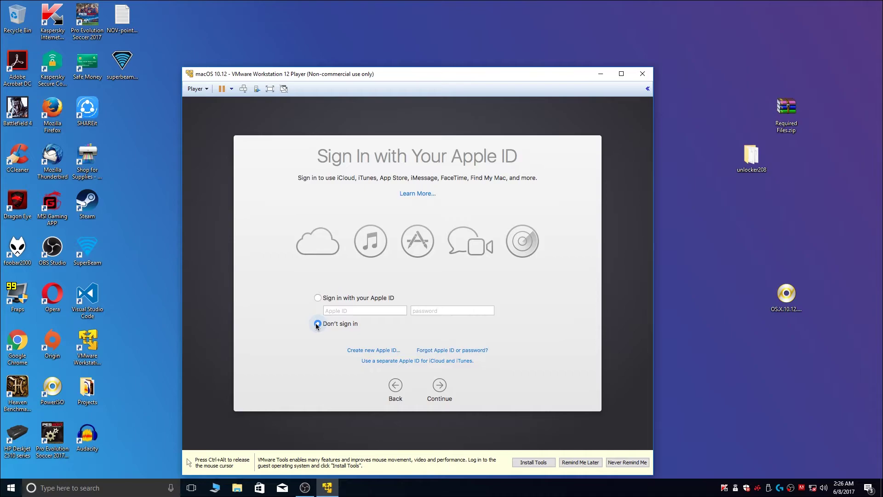
click(439, 387)
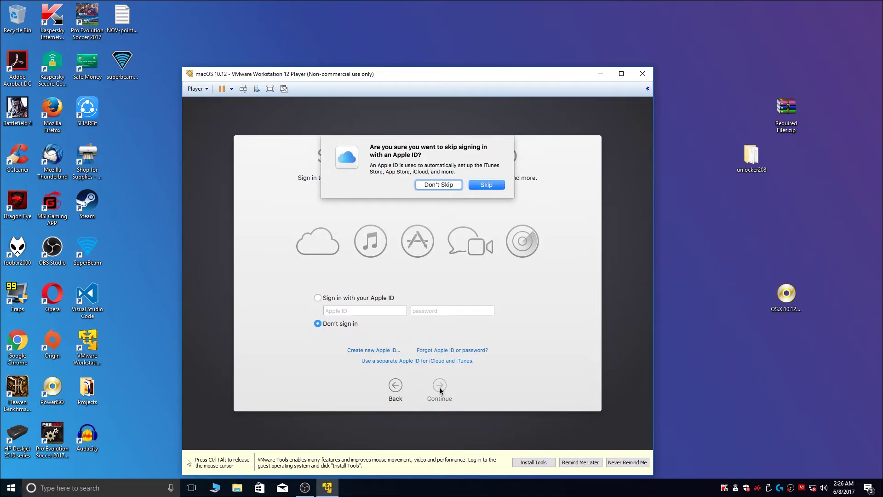
click(487, 185)
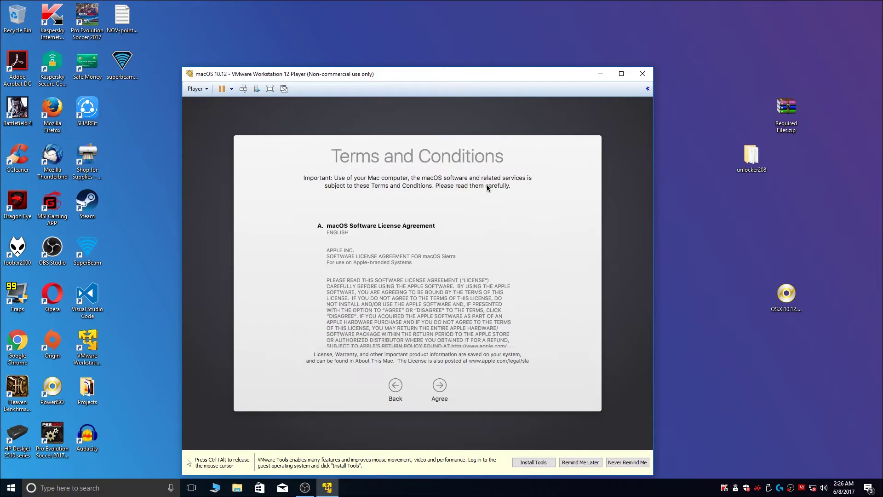
click(440, 387)
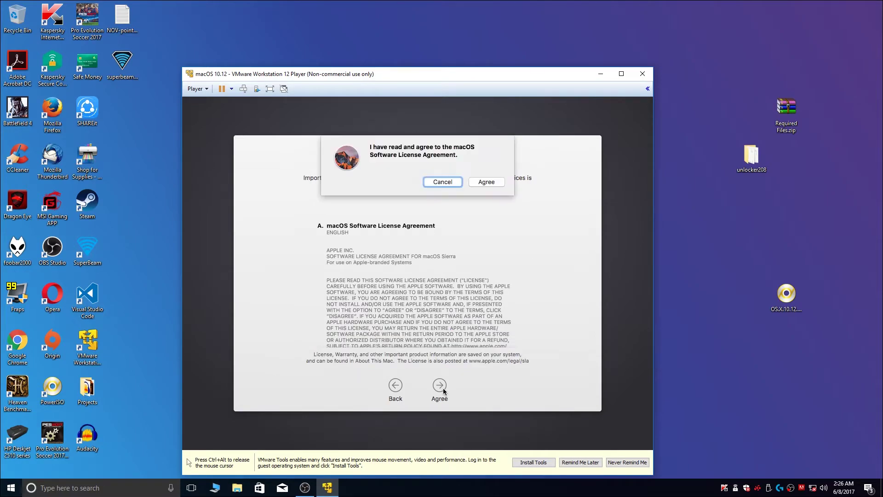
click(484, 184)
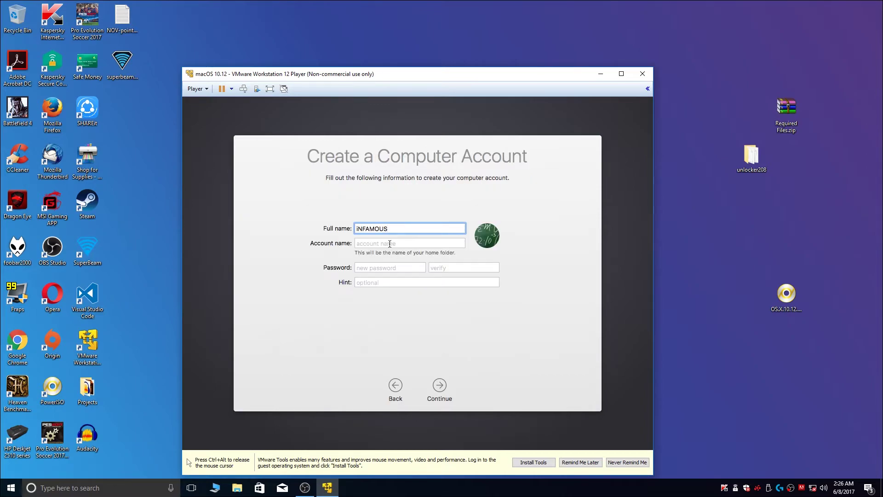
Step: Create the computer account with a password, keep the Cupertino time zone, and disable Mac Analytics sharing
click(390, 243)
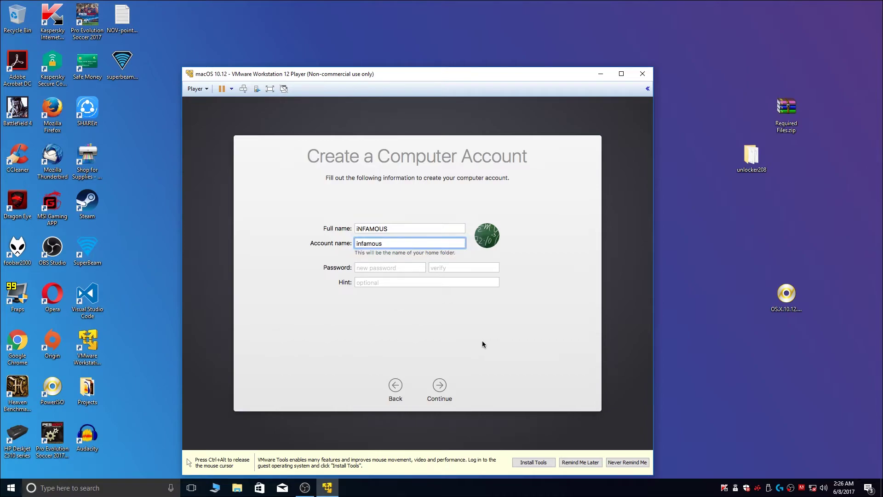
click(378, 268)
text(1)
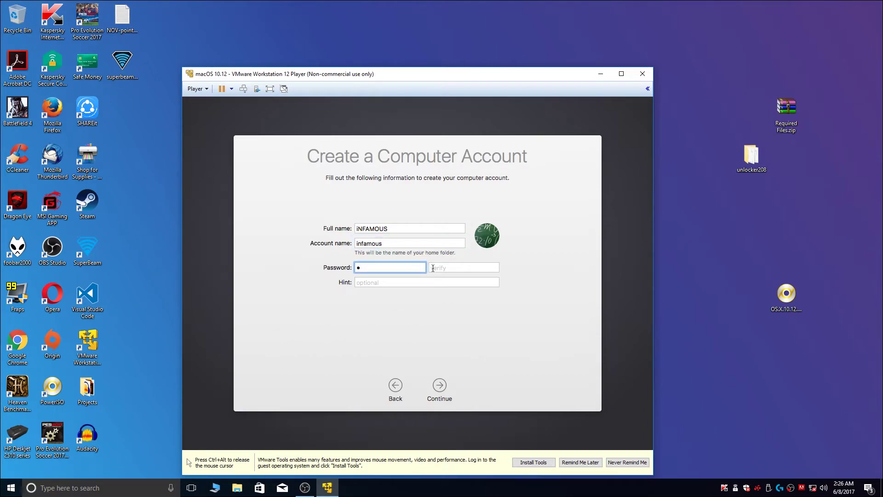
click(433, 268)
text(1)
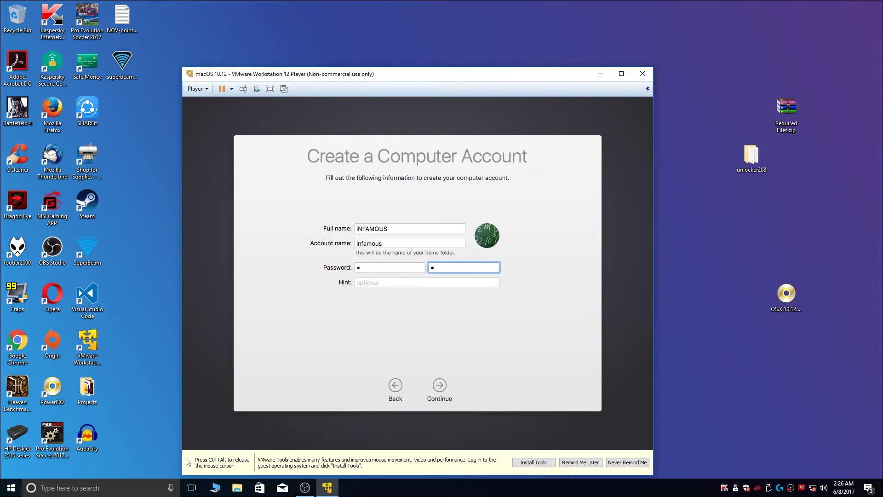
click(440, 389)
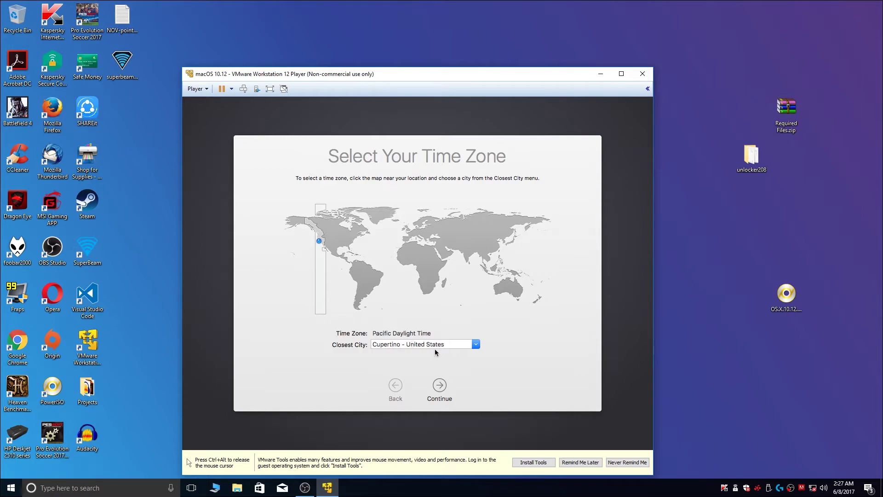
click(441, 388)
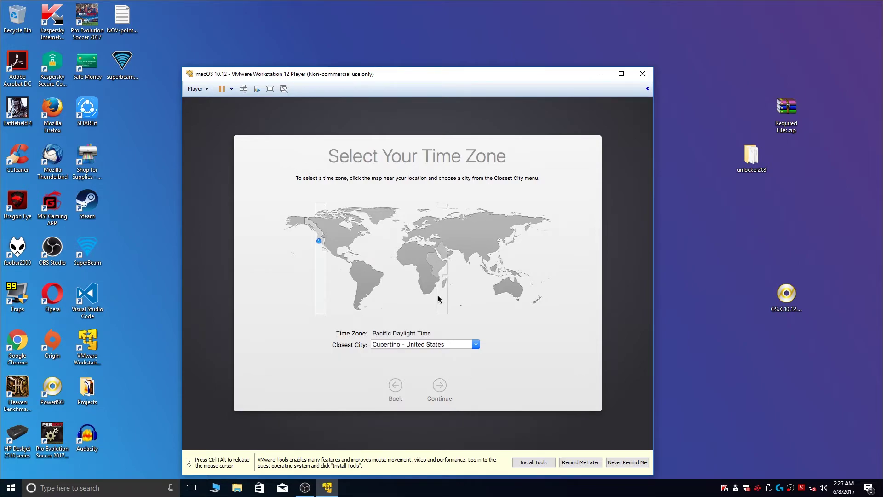
click(365, 293)
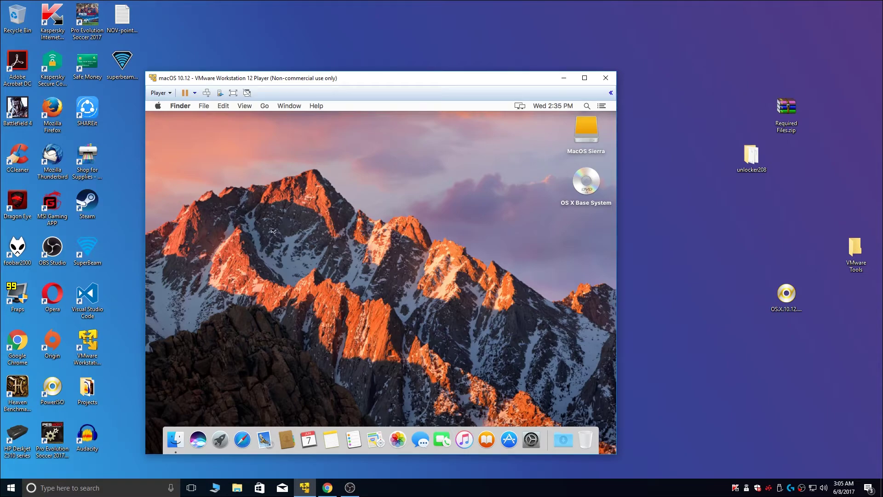
Step: Shut down the macOS guest from the Apple menu and confirm
click(157, 107)
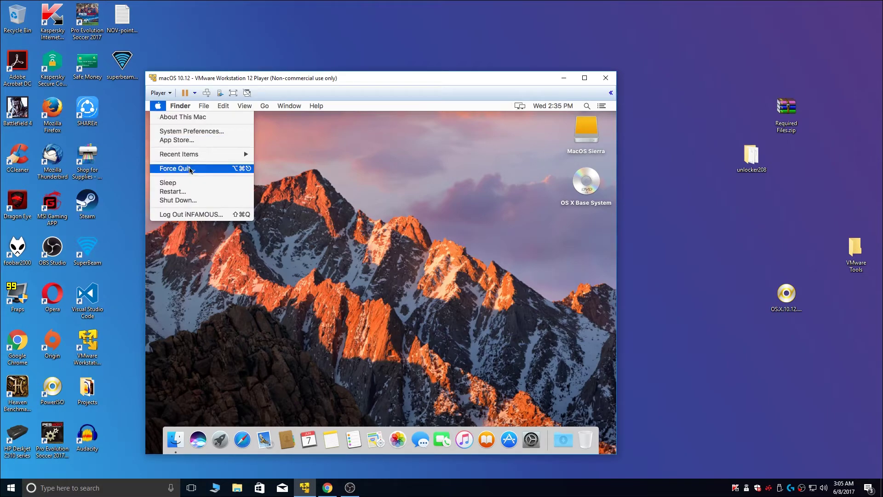
click(196, 201)
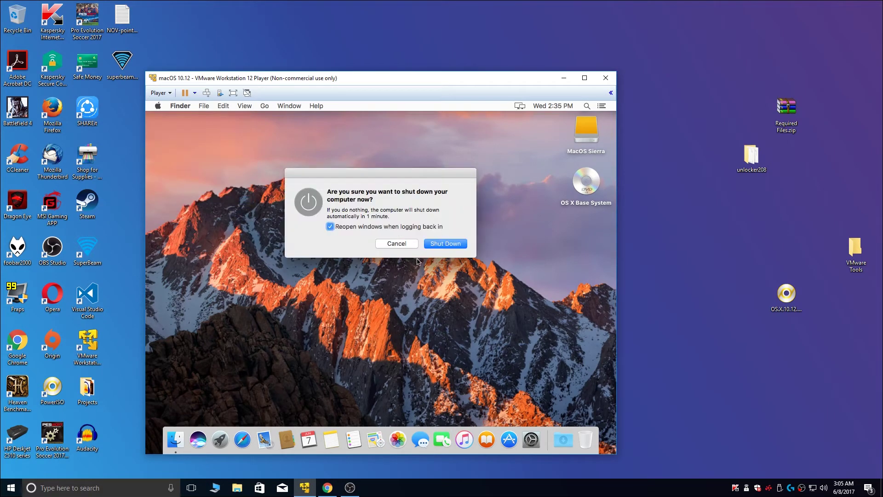
click(446, 244)
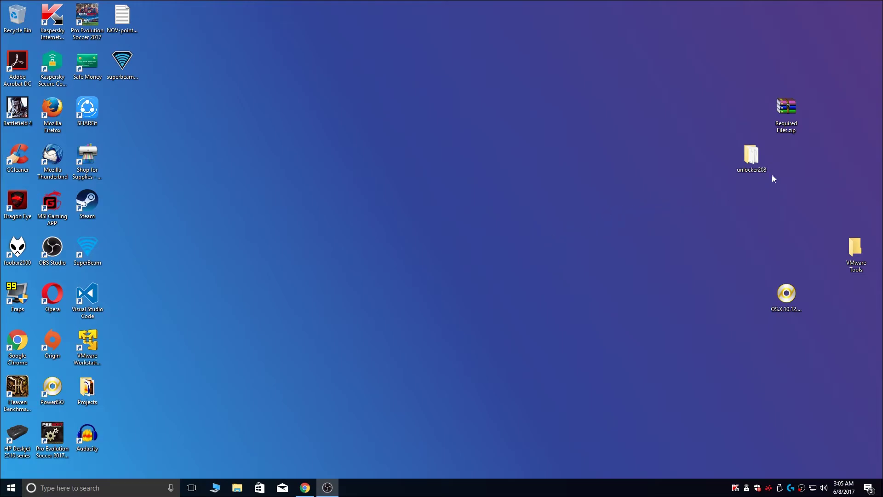
Step: Extract VMware Tools from Required Files.zip to the desktop, replacing darwin.iso, and open the folder
double_click(786, 108)
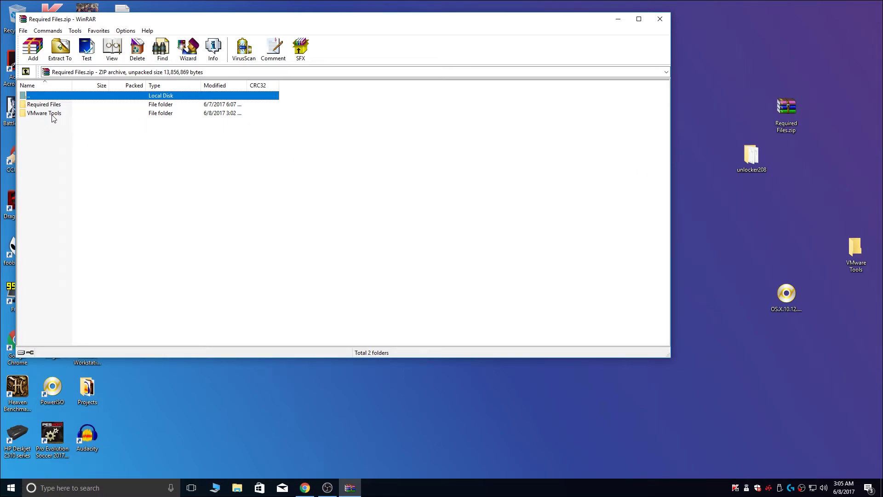
drag(49, 114, 788, 214)
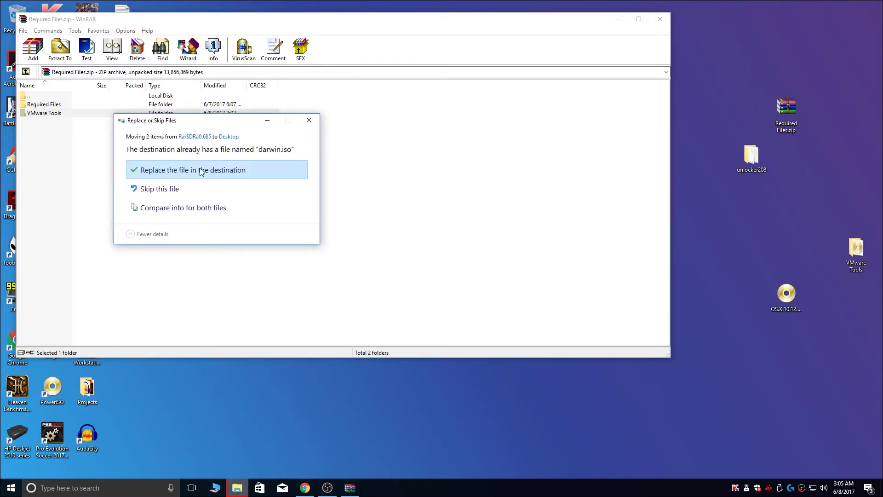
click(212, 173)
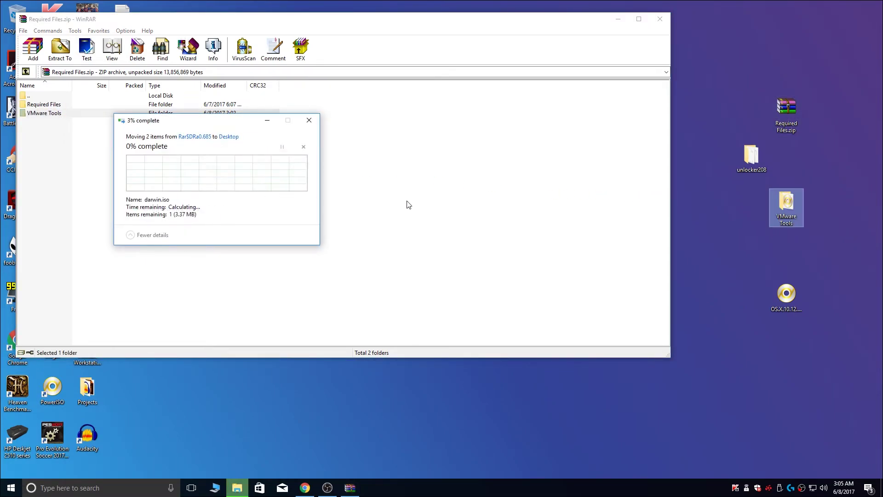
click(663, 23)
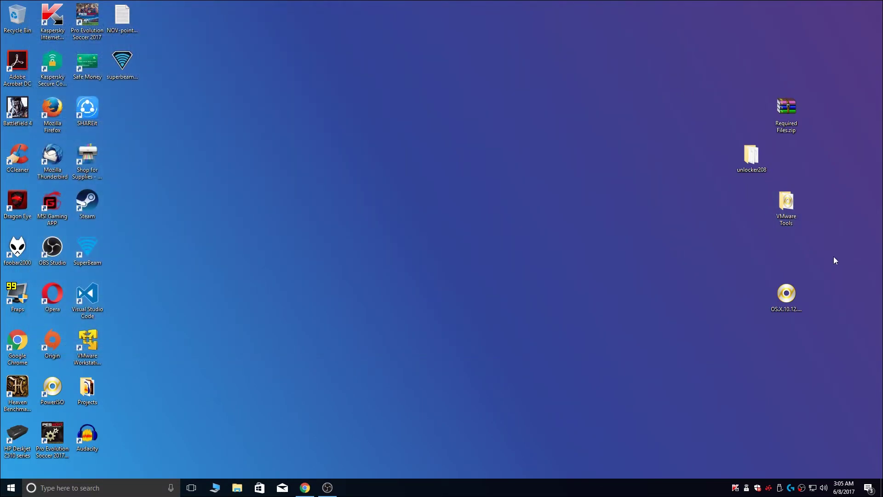
double_click(790, 205)
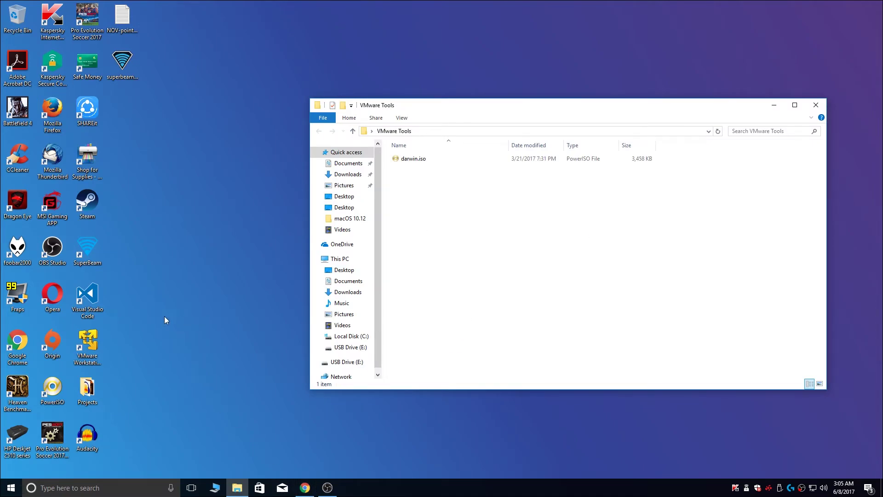
Step: Launch VMware Workstation 12 Player and select the macOS 10.12 machine
click(92, 341)
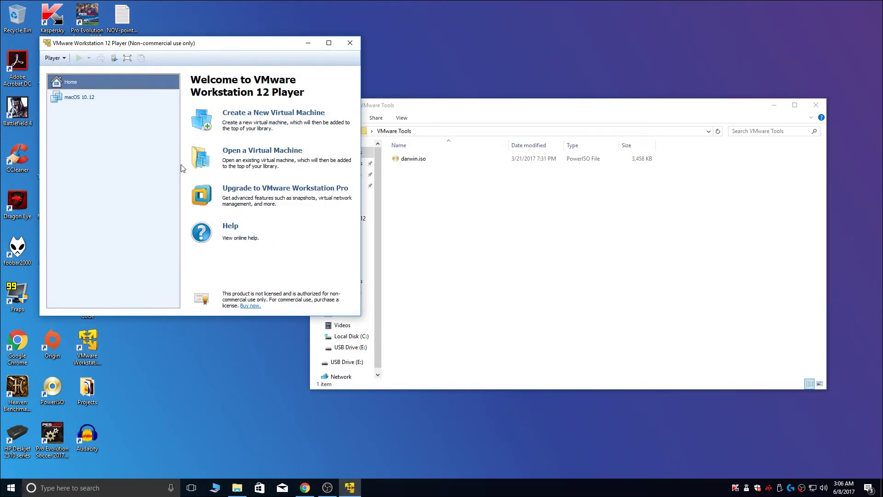
click(116, 100)
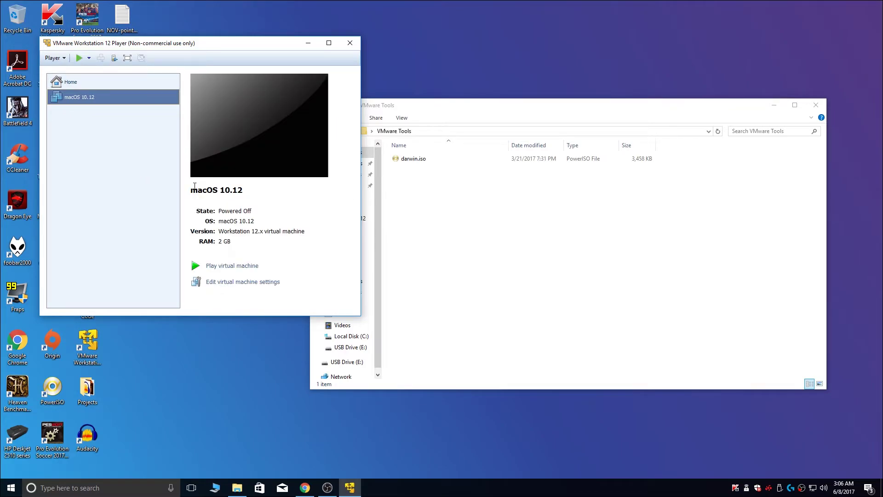
Step: Point the macOS 10.12 VM's CD/DVD (SATA) drive at VMware Tools\darwin.iso and save
click(243, 284)
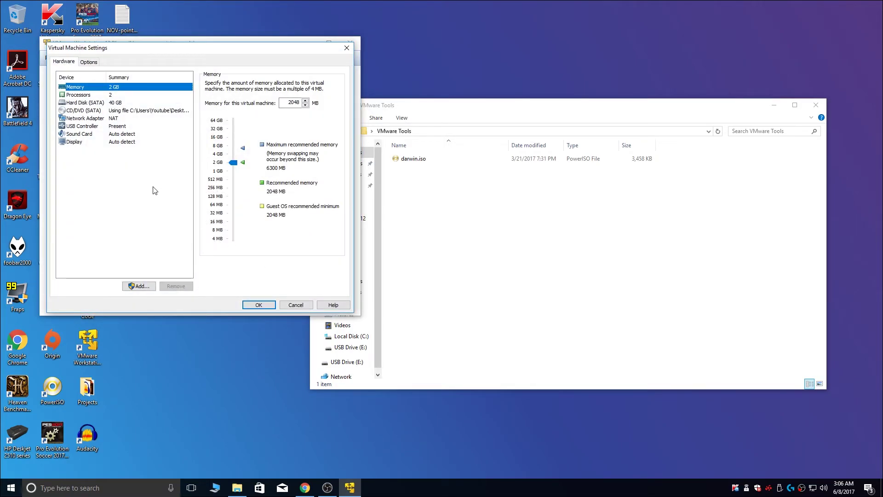
click(137, 111)
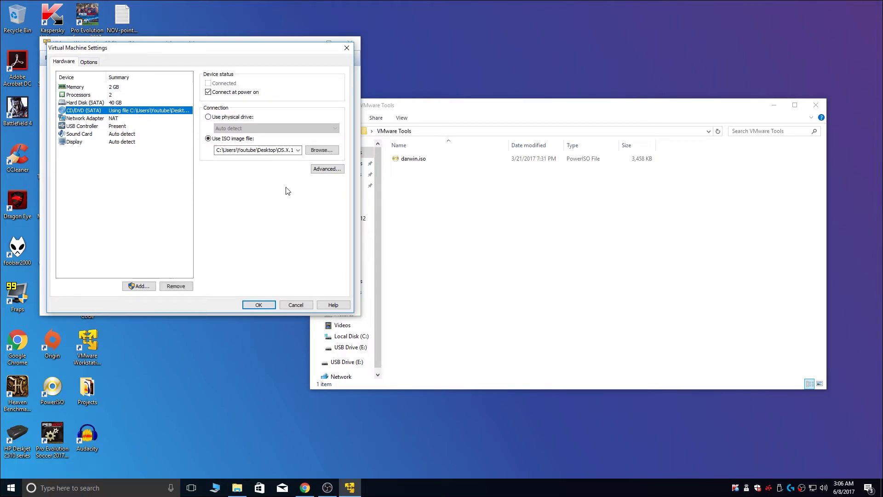
click(321, 150)
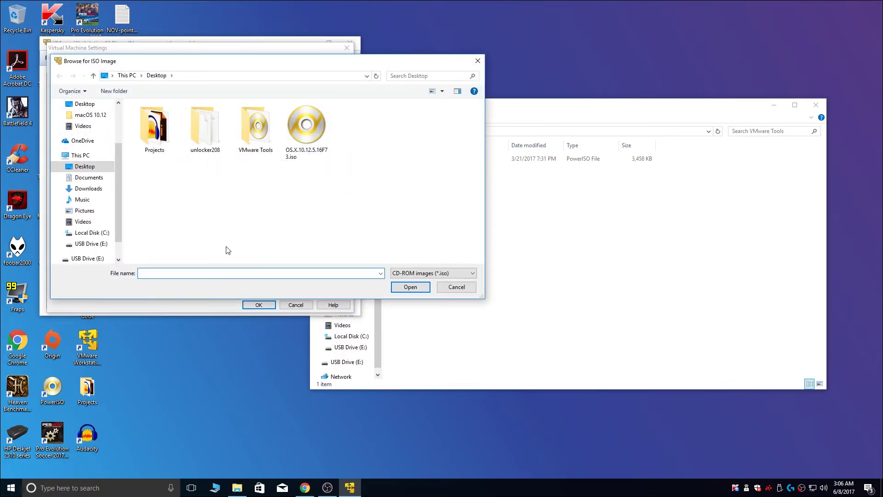
double_click(256, 127)
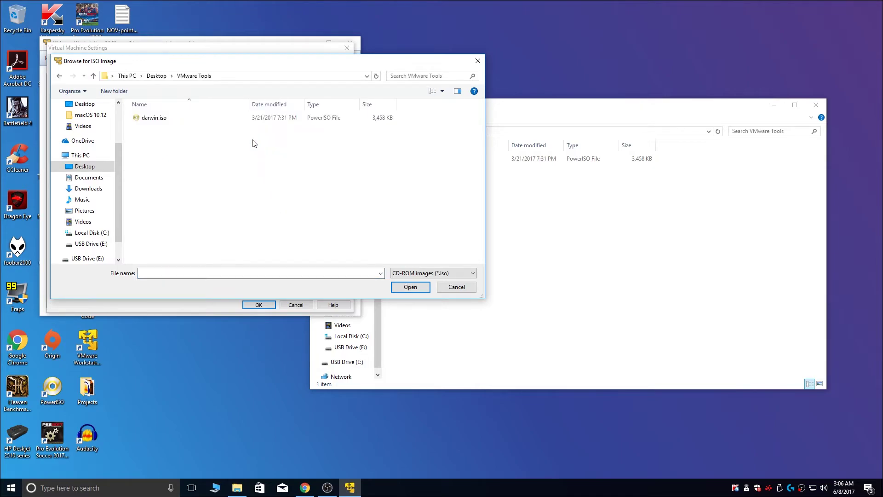
click(161, 120)
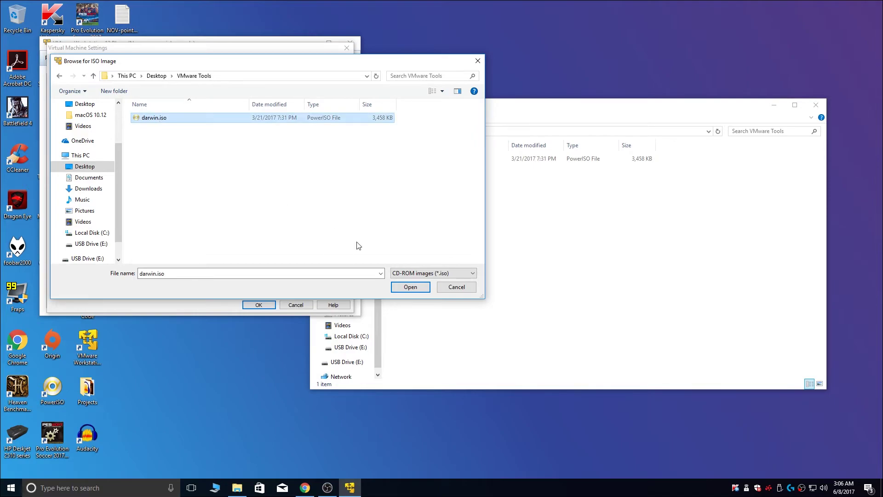
click(415, 288)
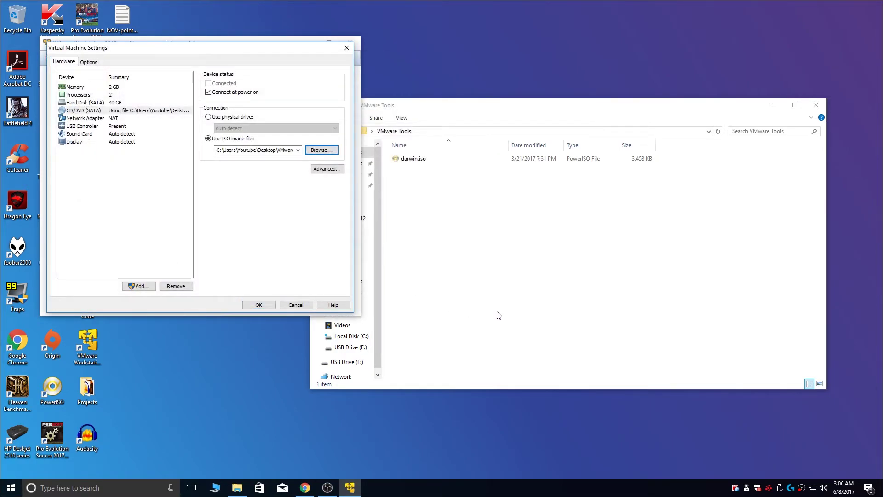
click(259, 305)
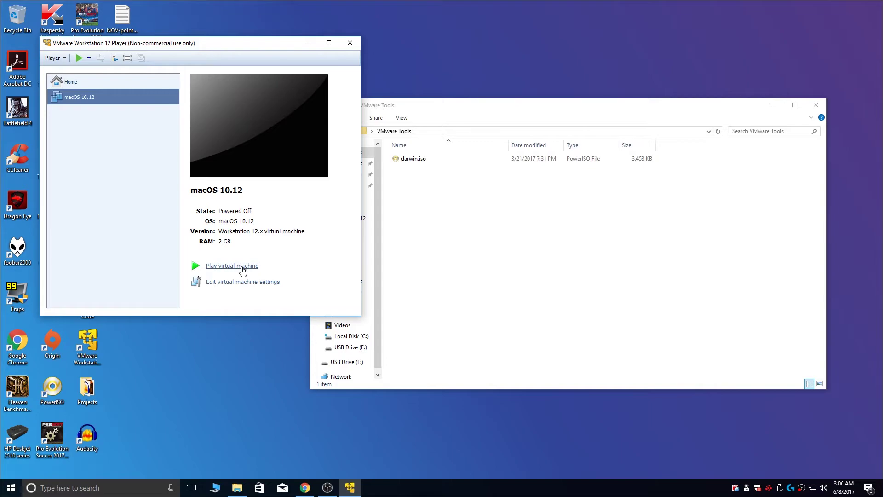
Step: Power on macOS 10.12, dismiss both notices, go full screen, and log in with the account password
click(243, 270)
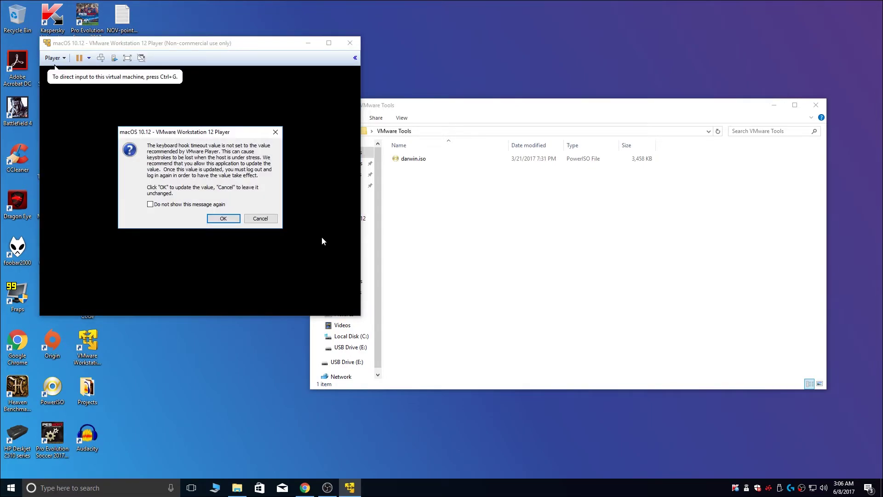
click(275, 132)
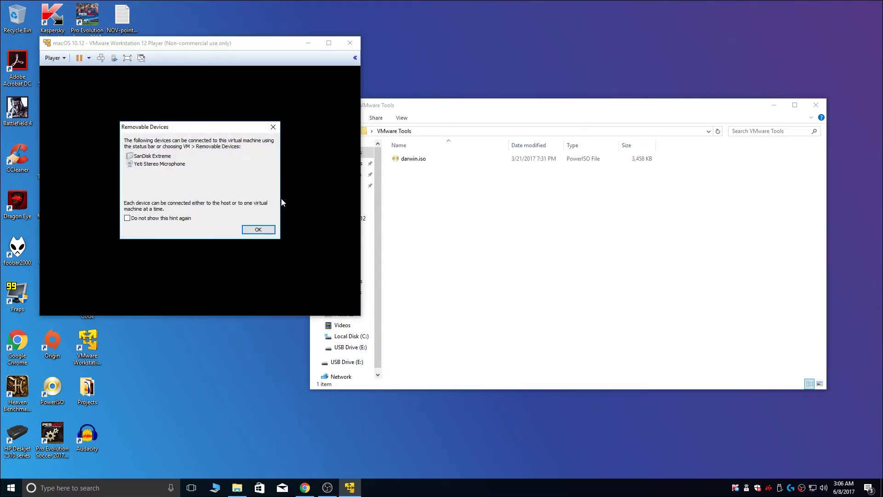
click(273, 127)
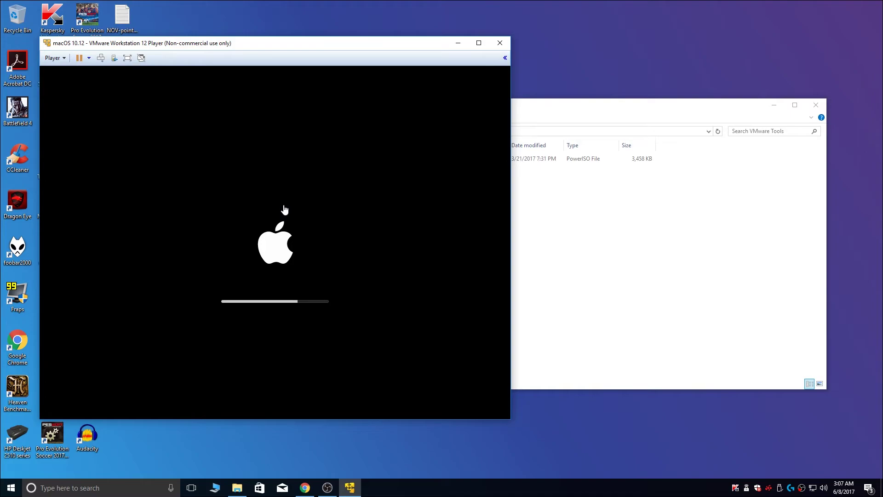
click(127, 57)
key(ctrl+alt+Return)
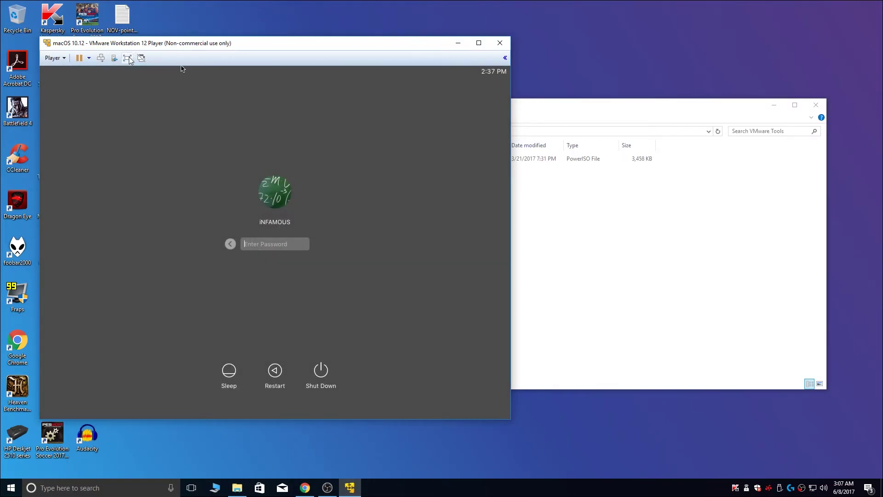
click(128, 58)
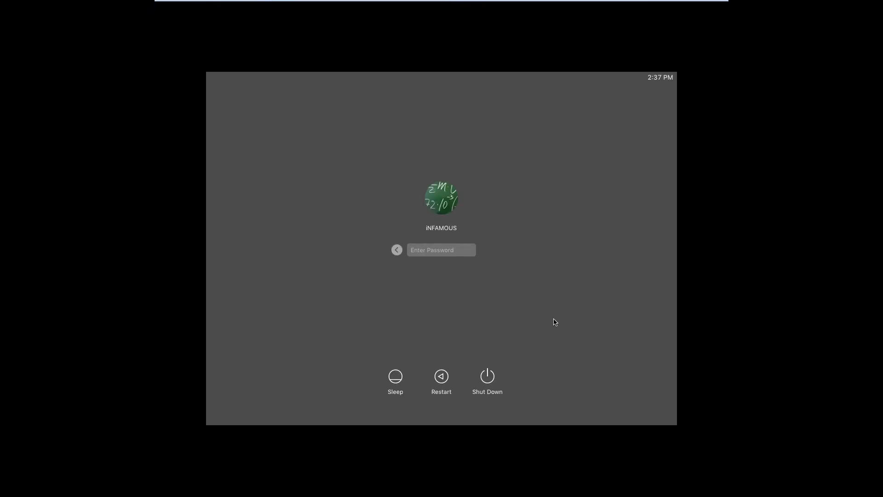
text(1234)
key(Return)
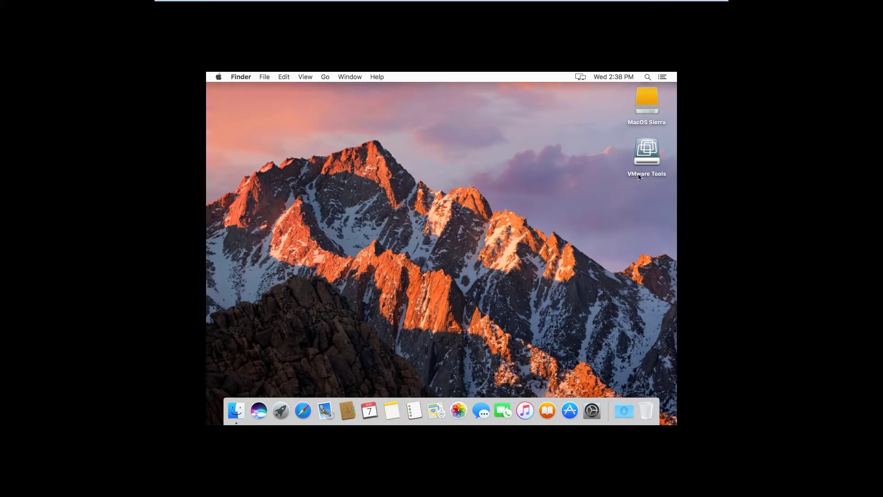
Step: Run the VMware Tools installer from the disc, authorize with the password, and restart the Mac
double_click(653, 154)
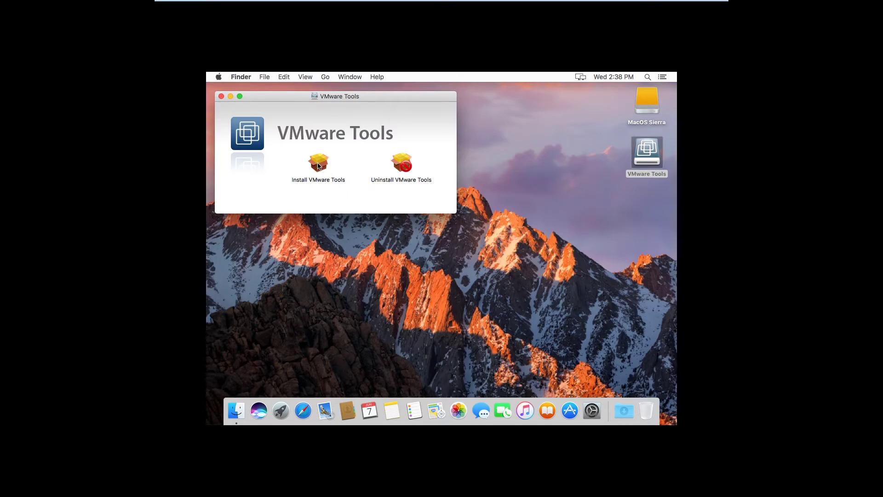
double_click(318, 166)
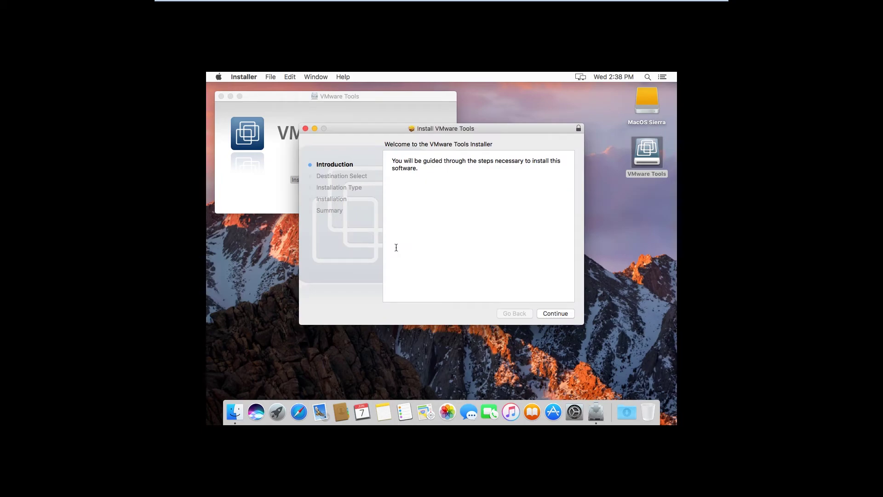
click(559, 313)
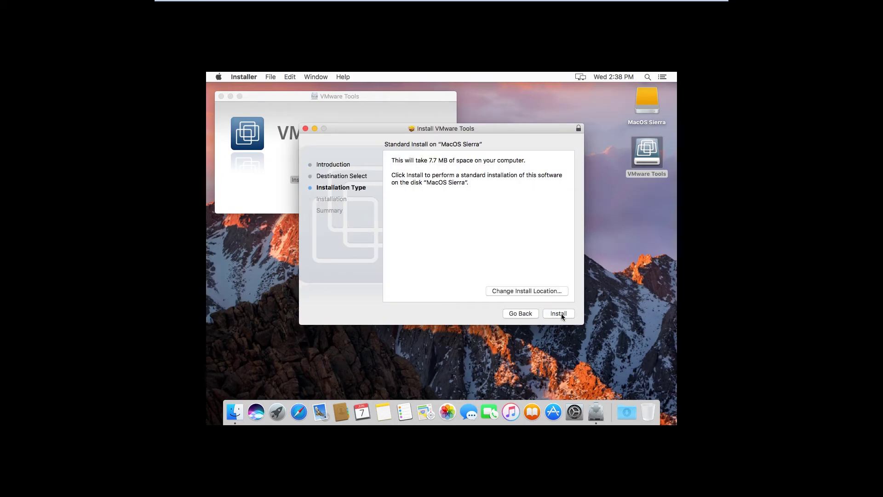
click(559, 313)
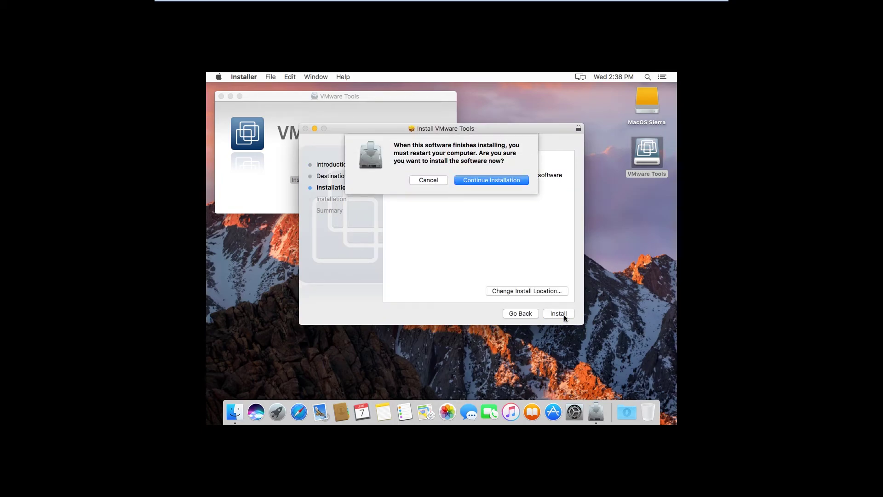
click(493, 181)
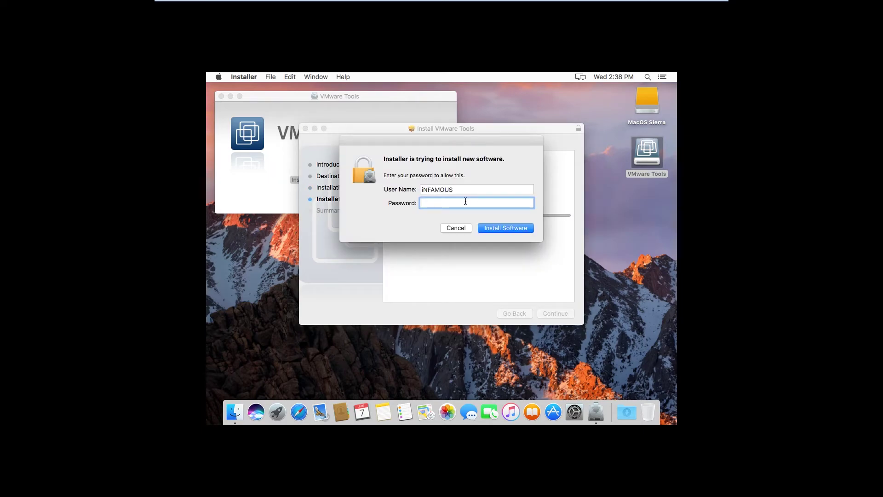
text(*)
click(517, 230)
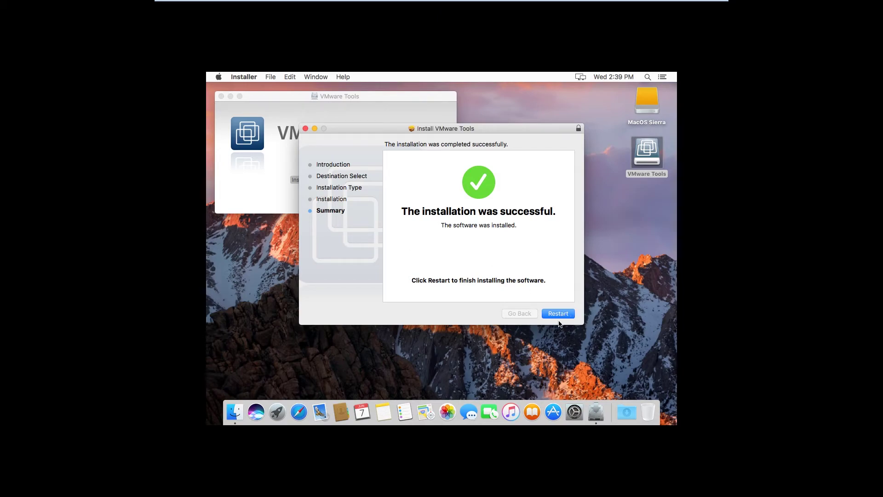
click(558, 314)
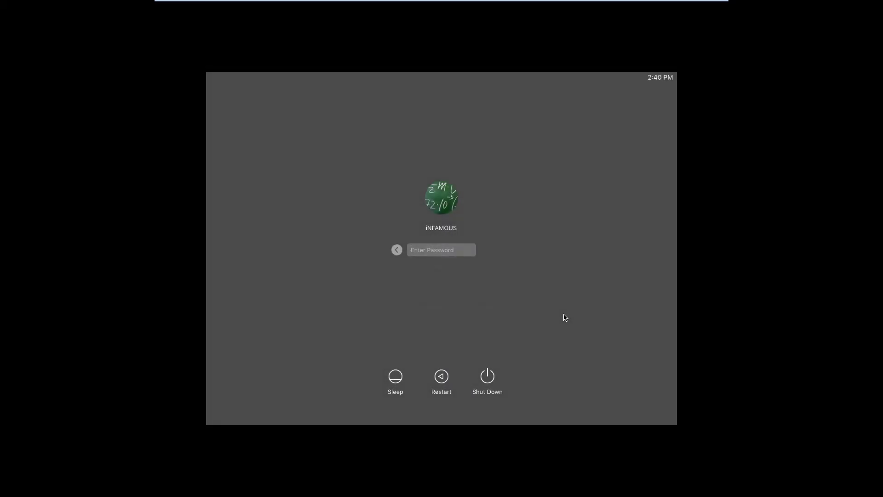
Step: Sign back in to macOS with the account password, then return the VM from full screen to a window
text(•)
key(Return)
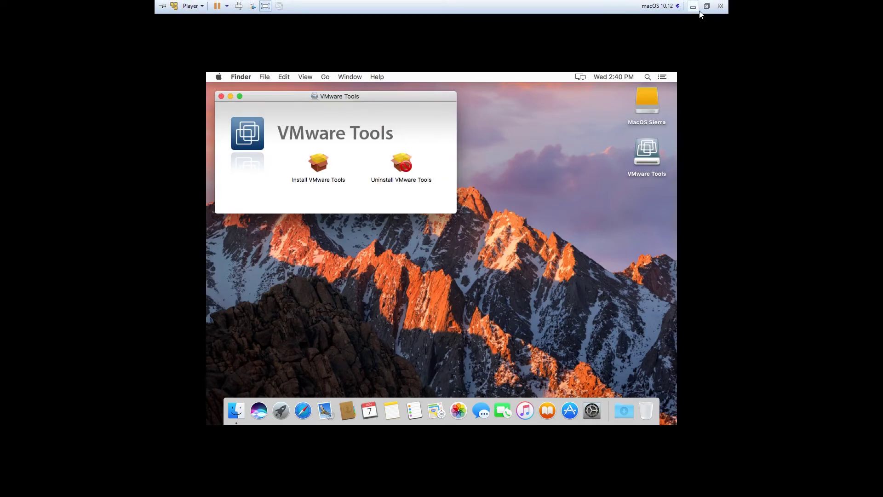
click(708, 6)
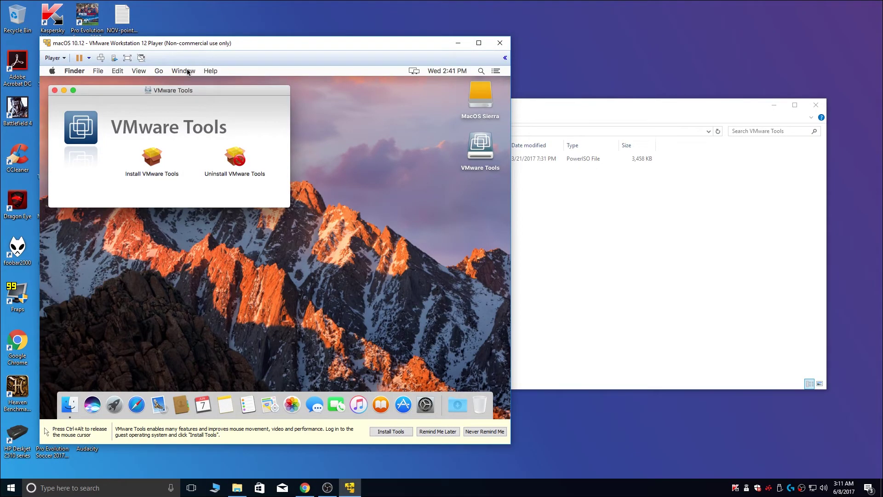
click(128, 58)
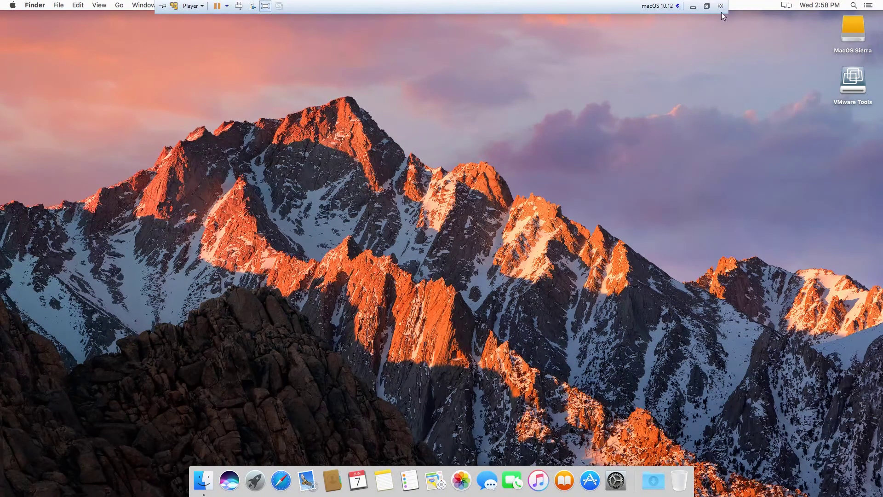
click(708, 6)
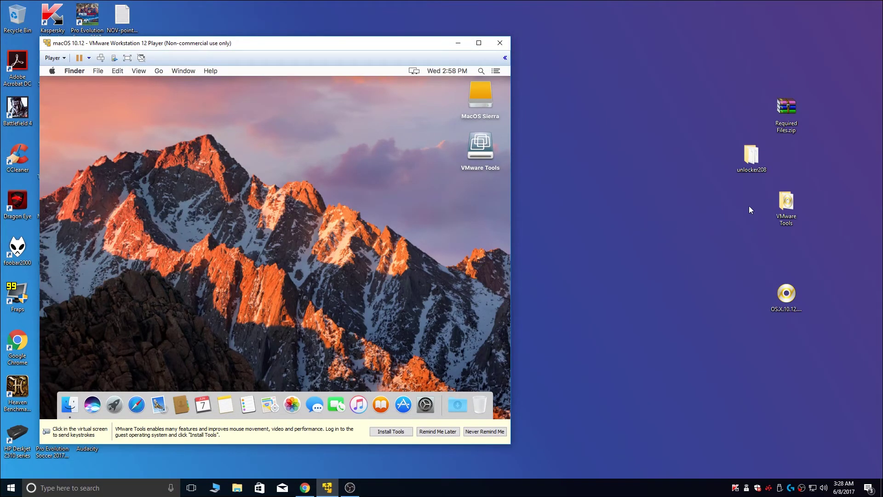
Step: Drag unlocker208 onto the macOS desktop and back to Windows, replacing the files, then go full screen
drag(751, 155, 464, 206)
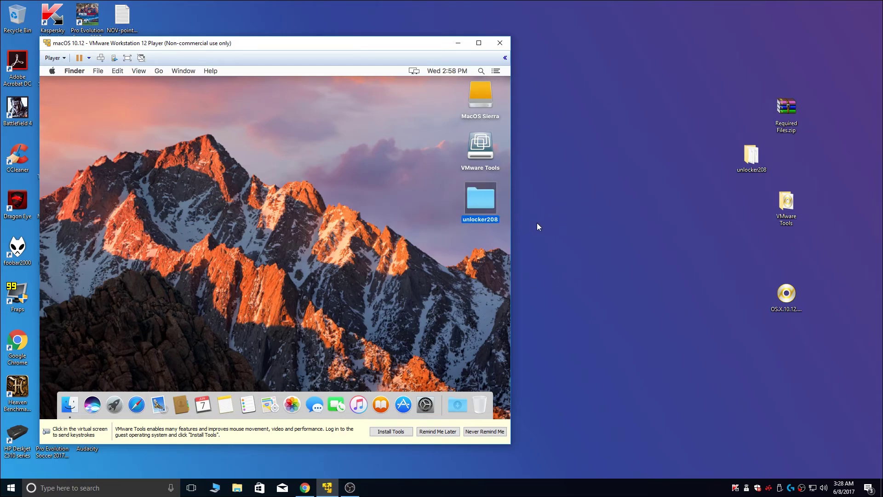
click(313, 184)
drag(479, 206, 743, 295)
drag(699, 245, 695, 206)
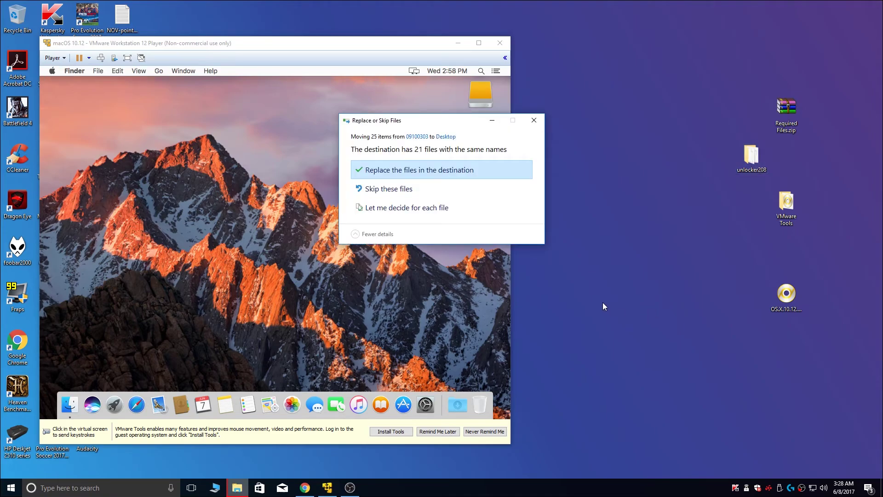
click(458, 172)
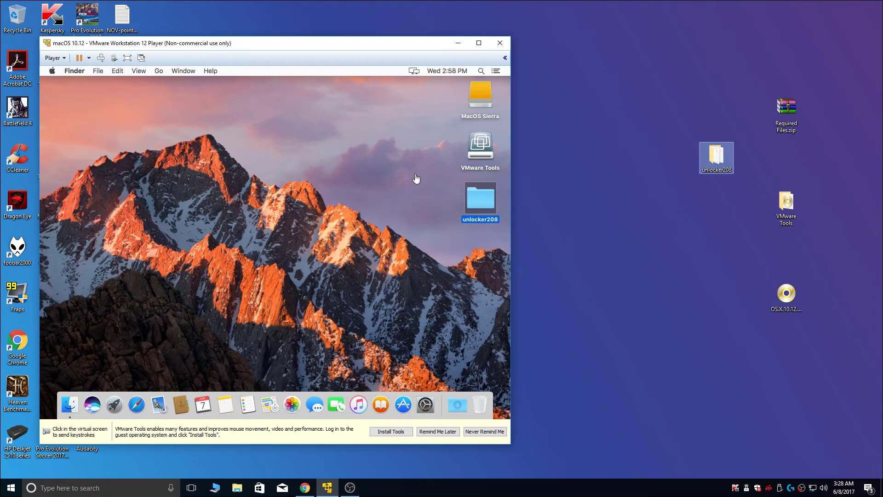
click(127, 58)
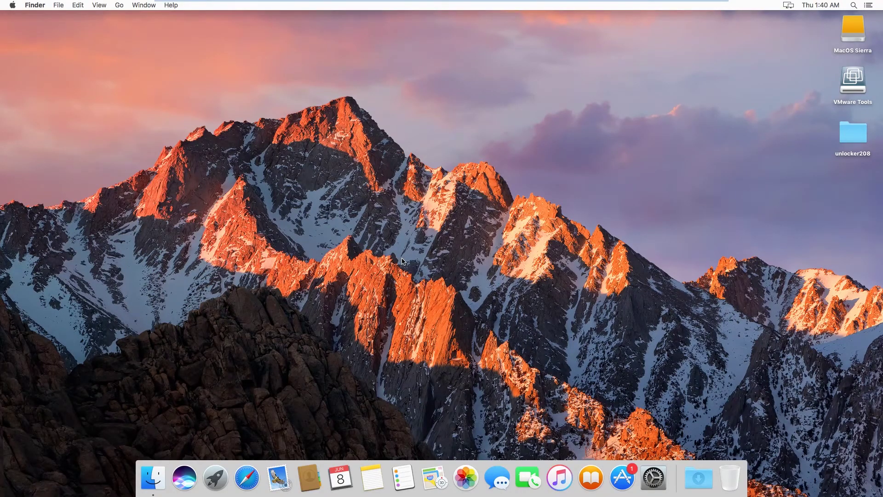
Step: View the guest's About This Mac details (macOS Sierra 10.12.5), then close them
click(12, 6)
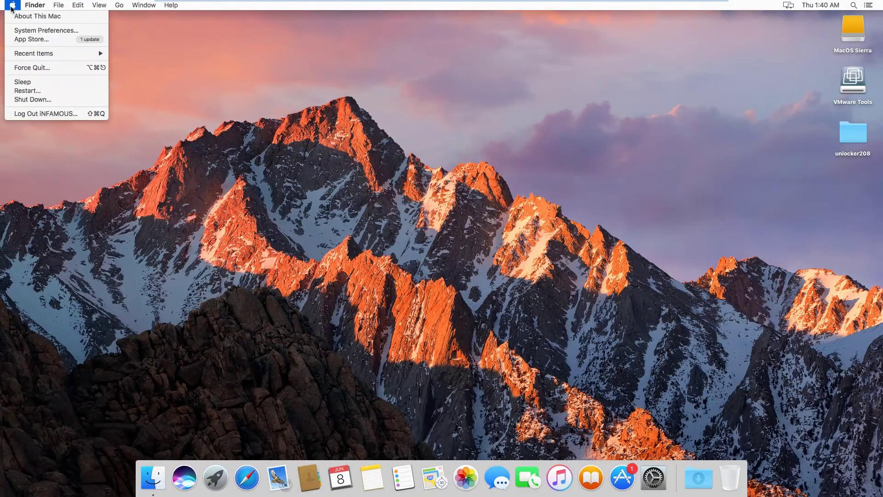
click(24, 17)
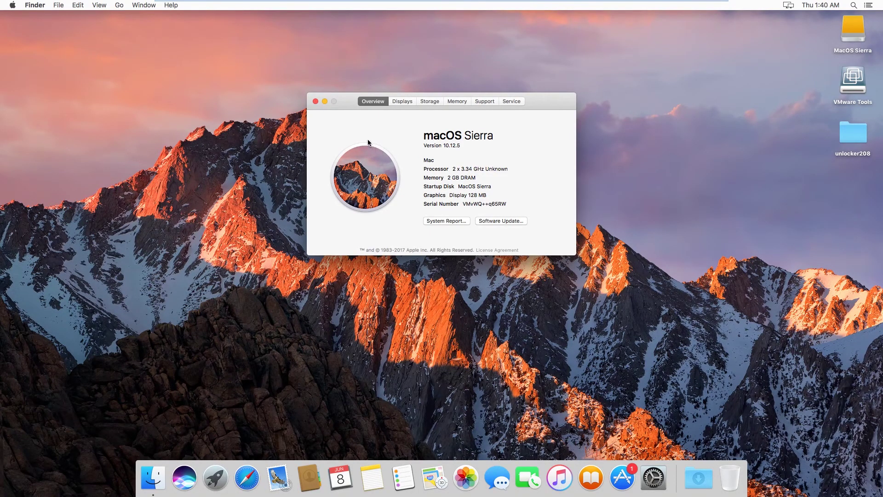
click(315, 101)
Step: Shut down the macOS guest from the Apple menu and confirm
click(13, 5)
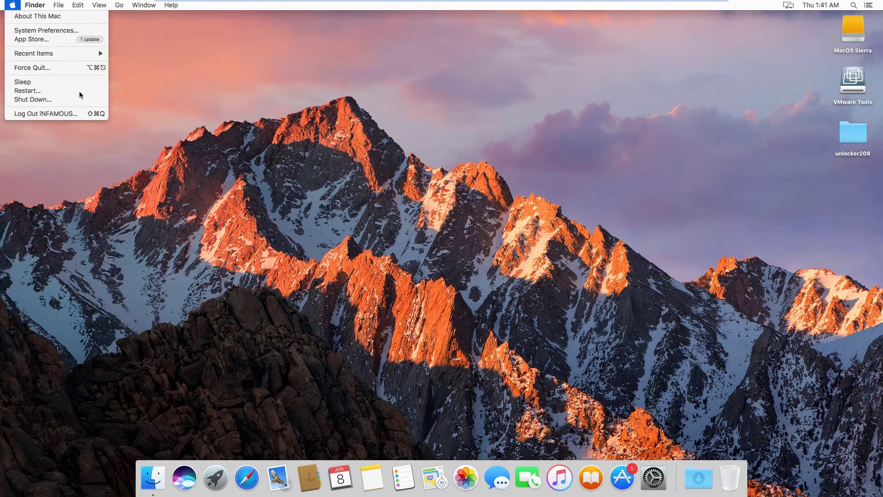
click(44, 100)
click(487, 177)
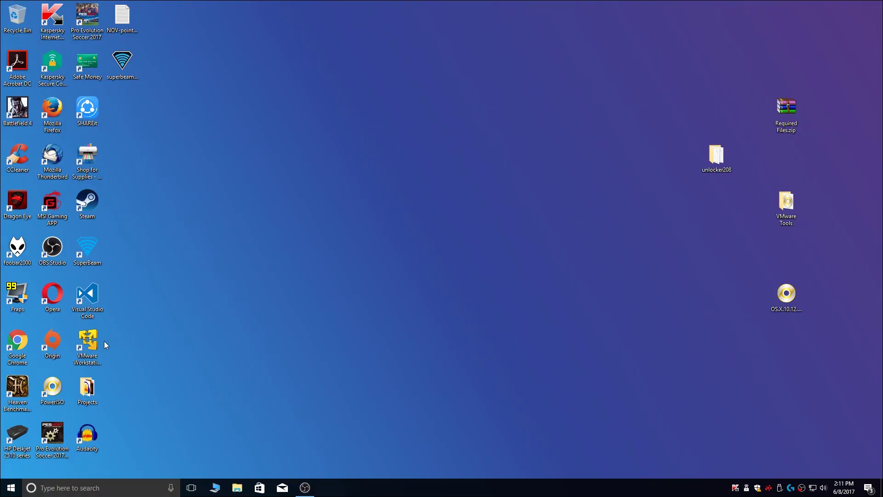
Step: Relaunch VMware Workstation 12 Player and open the macOS 10.12 machine's Virtual Machine Settings
click(93, 344)
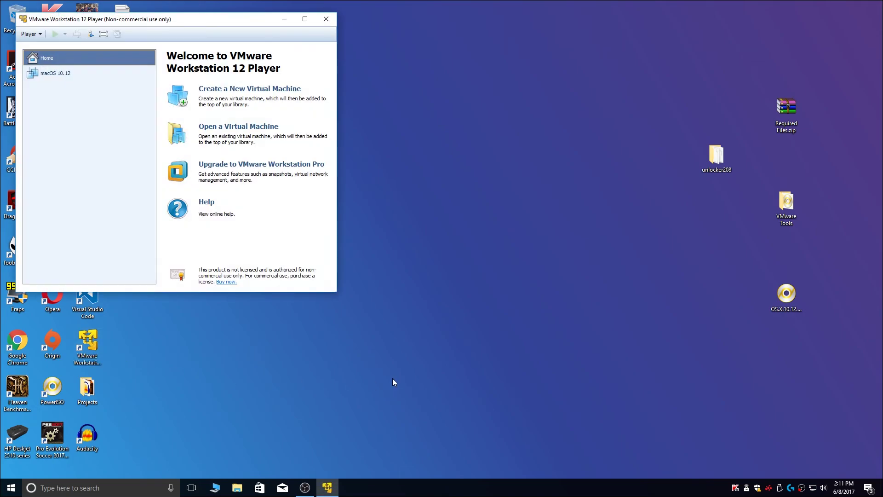
click(103, 77)
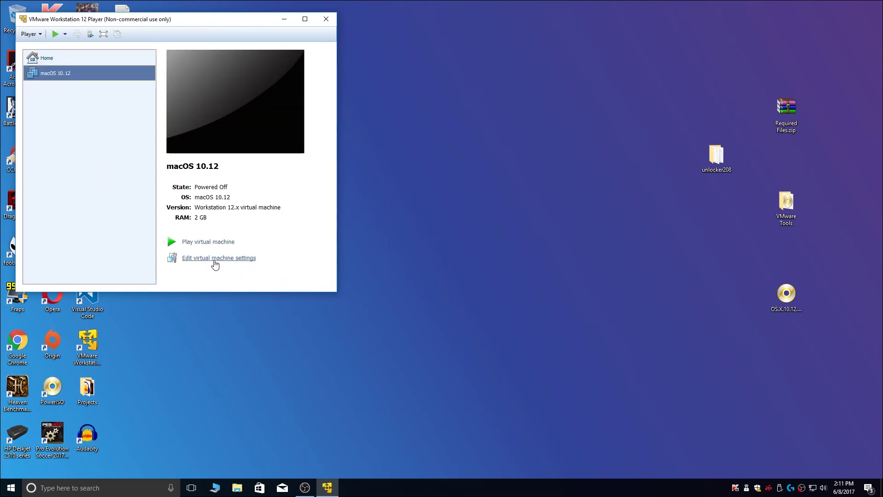
click(214, 261)
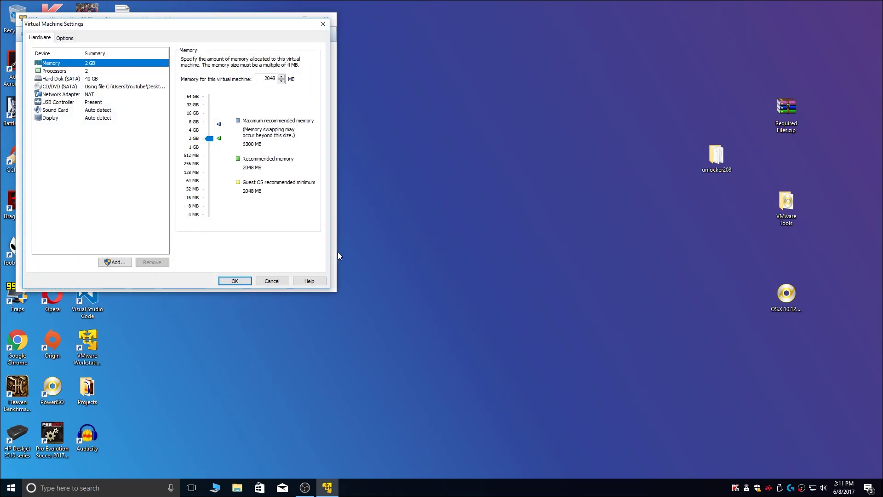
Step: Check the 2048 MB memory, 2 processor cores and 40 GB hard disk, closing Expand Disk Capacity unchanged
click(205, 133)
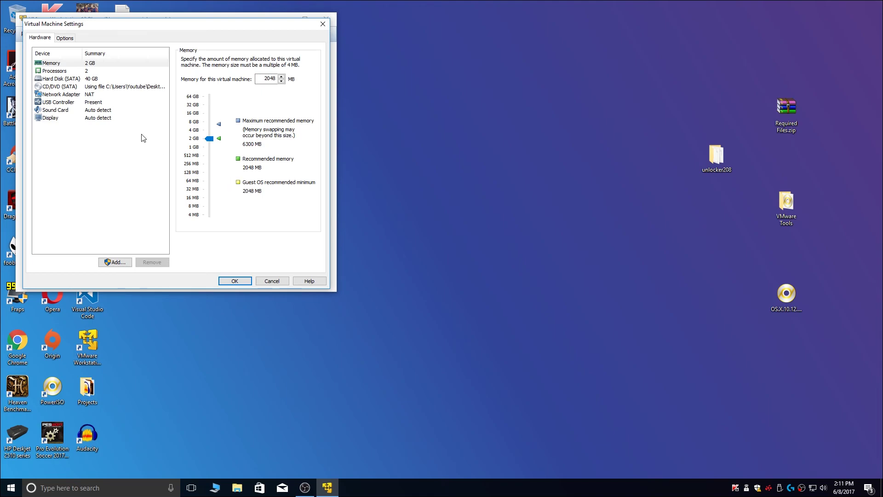
click(85, 72)
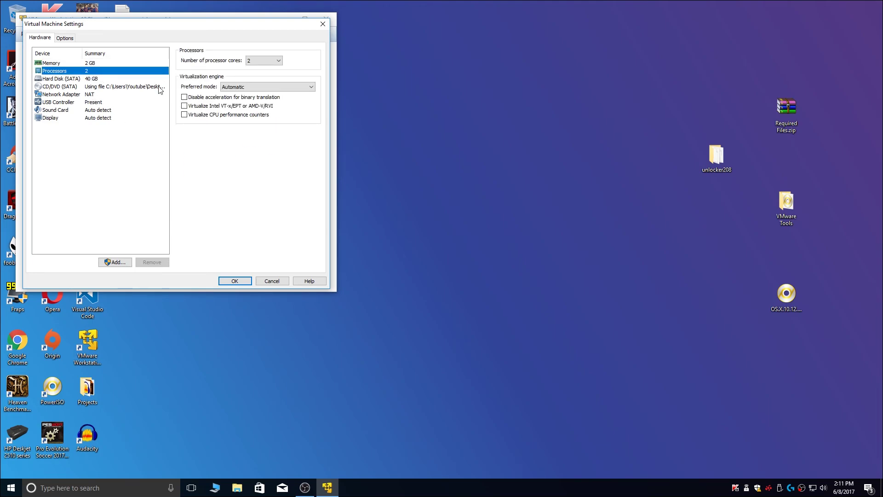
click(86, 79)
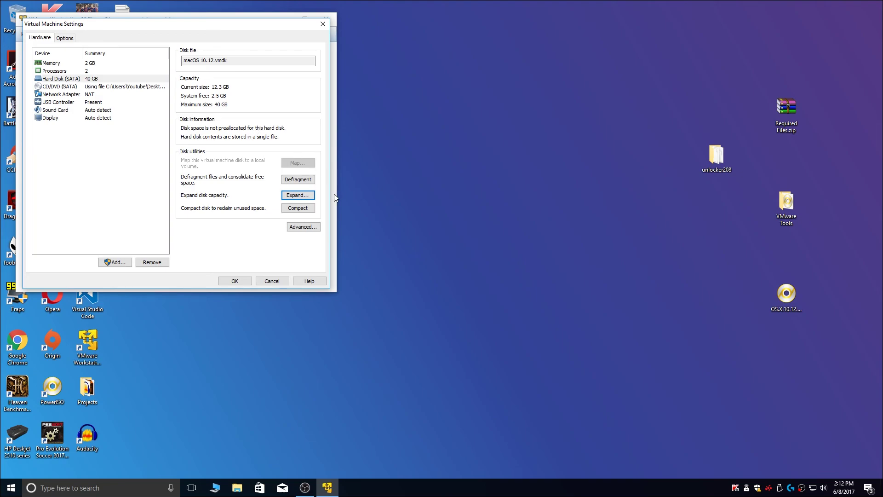
click(305, 195)
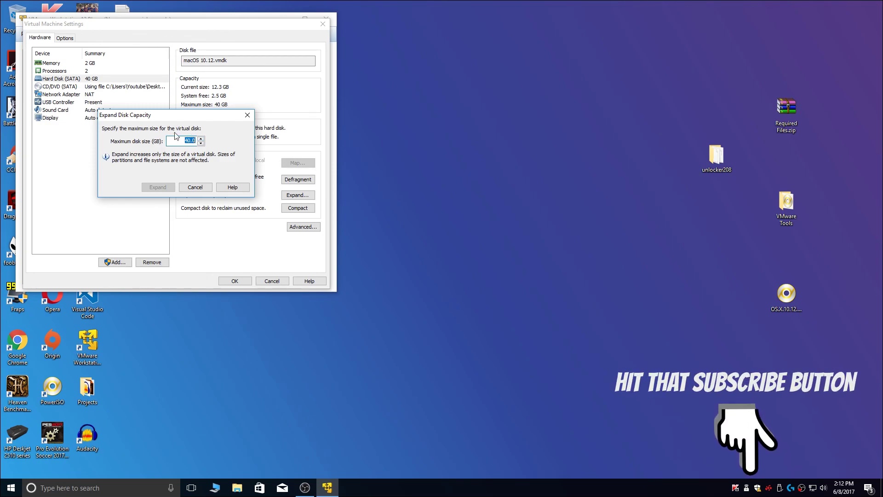
click(248, 114)
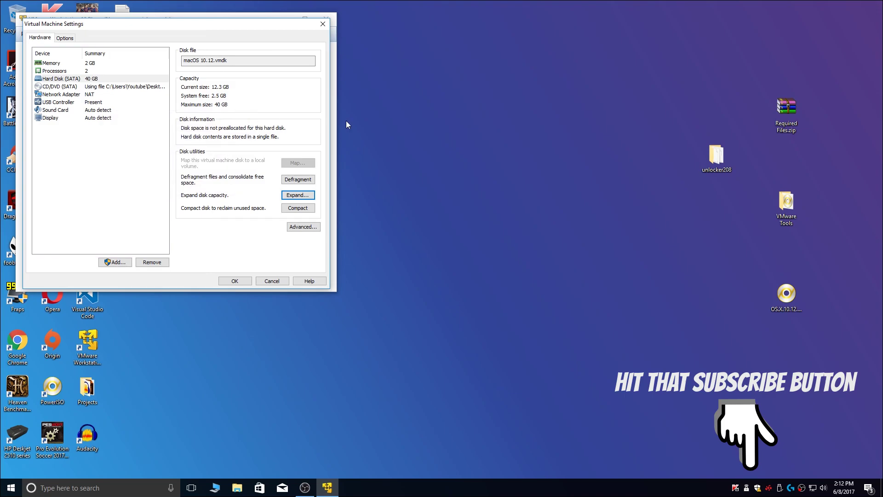